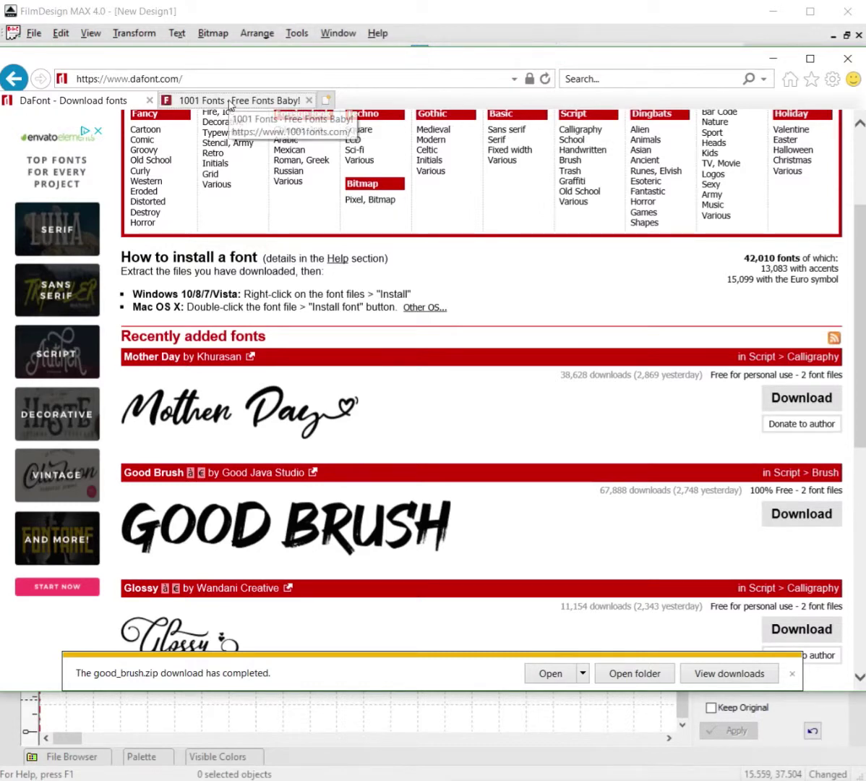
pyautogui.click(216, 101)
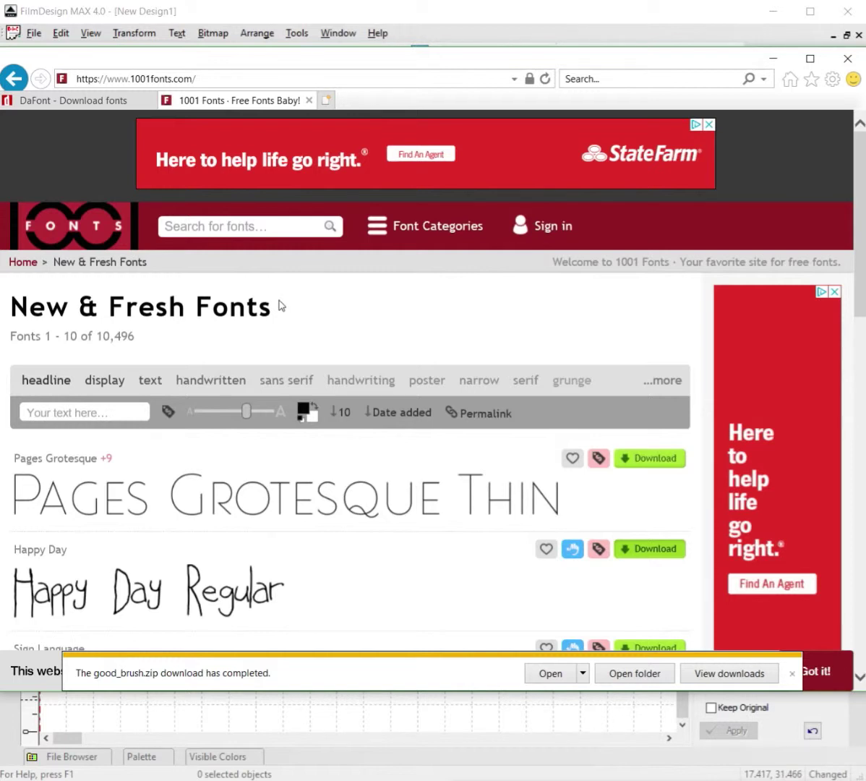
# - Return to DaFont and start downloading the Mother Day font
pyautogui.click(107, 107)
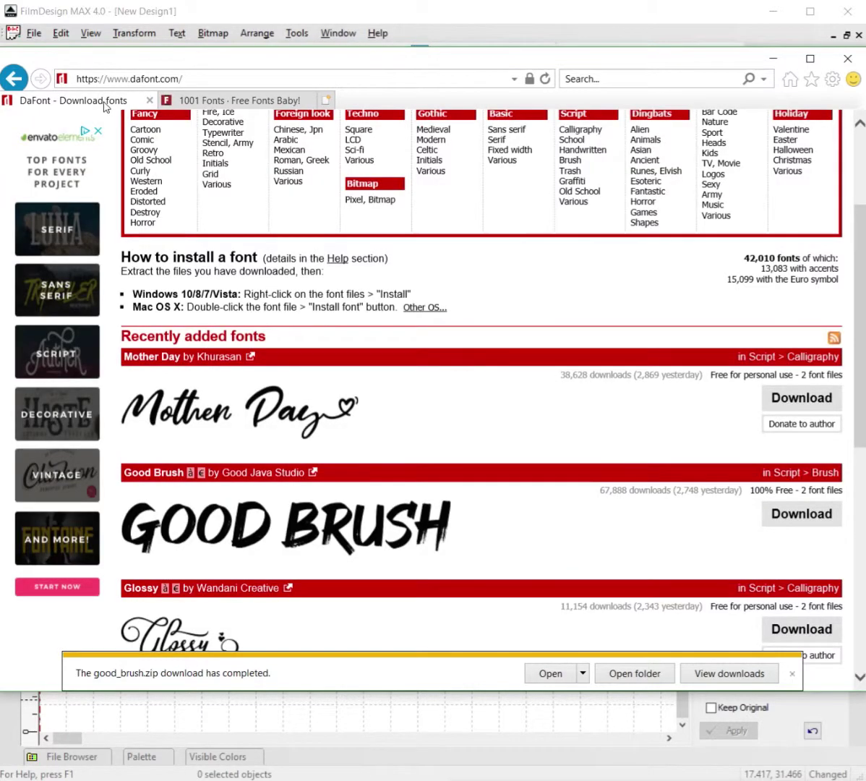
pyautogui.click(788, 402)
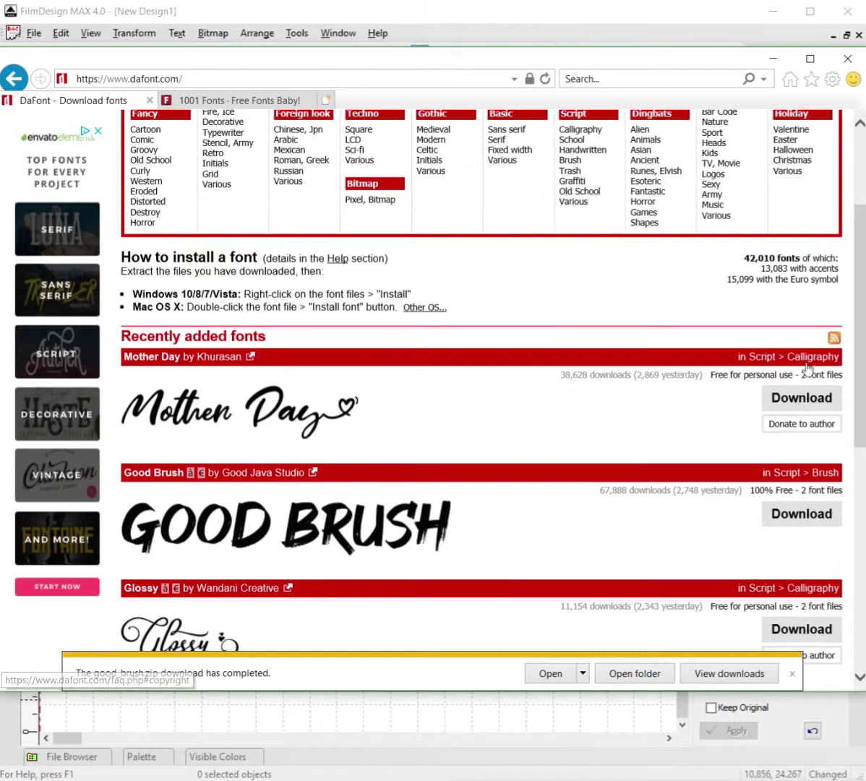
pyautogui.click(801, 399)
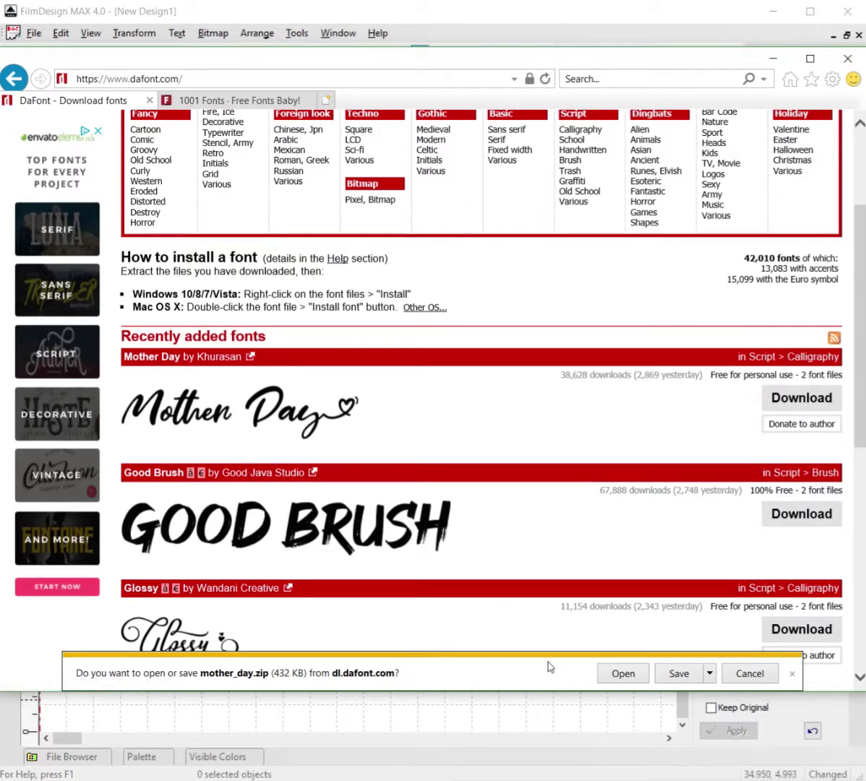
# - Use Save as to store the download as mother_day.zip on the Desktop
pyautogui.click(709, 673)
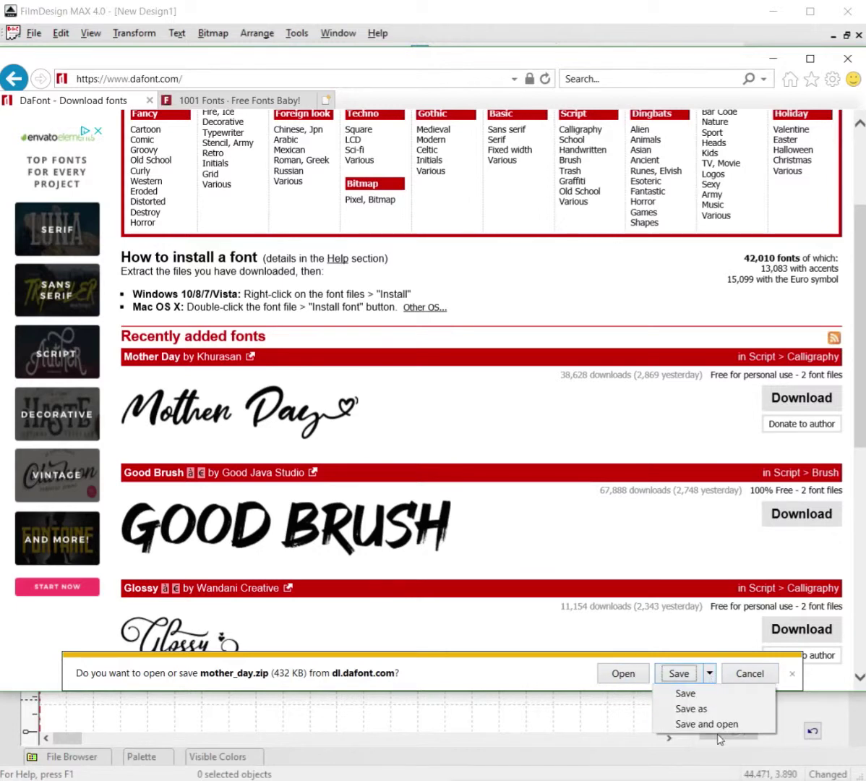
pyautogui.click(691, 709)
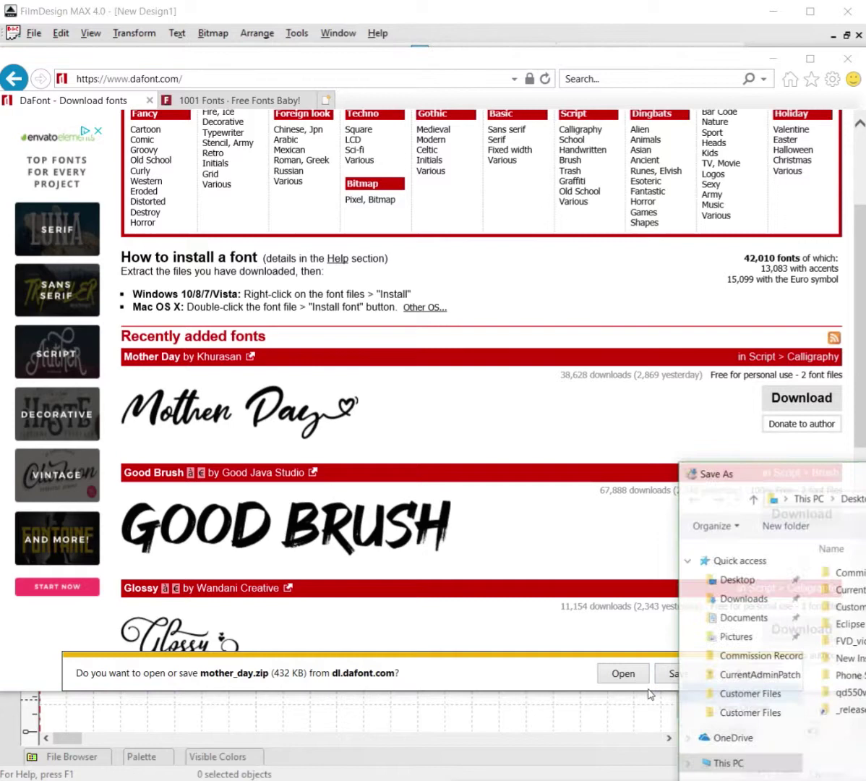
pyautogui.moveTo(796, 471); pyautogui.dragTo(483, 135)
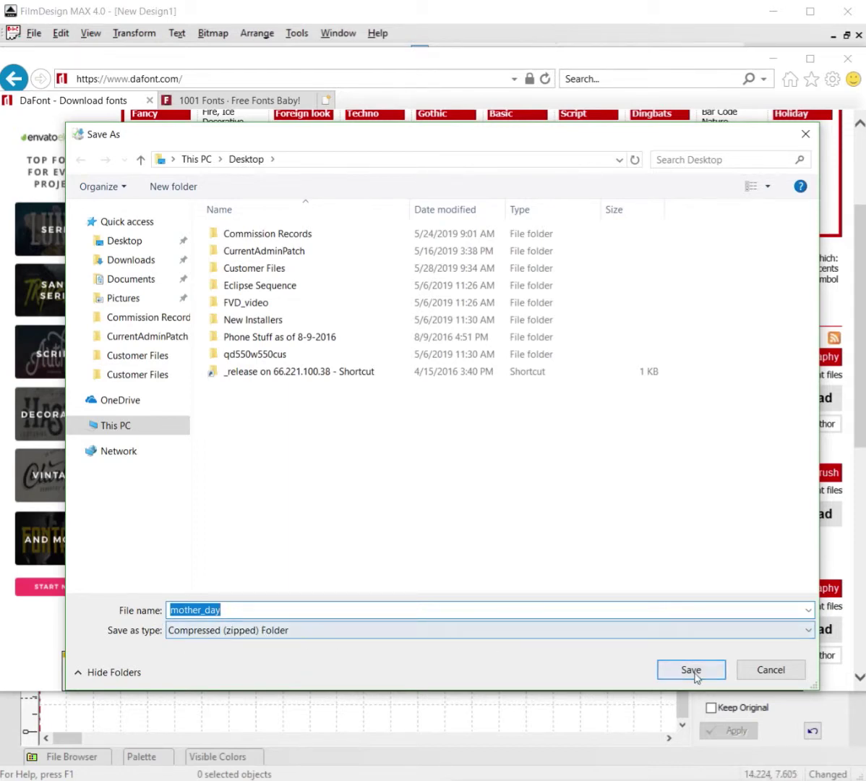
pyautogui.click(698, 676)
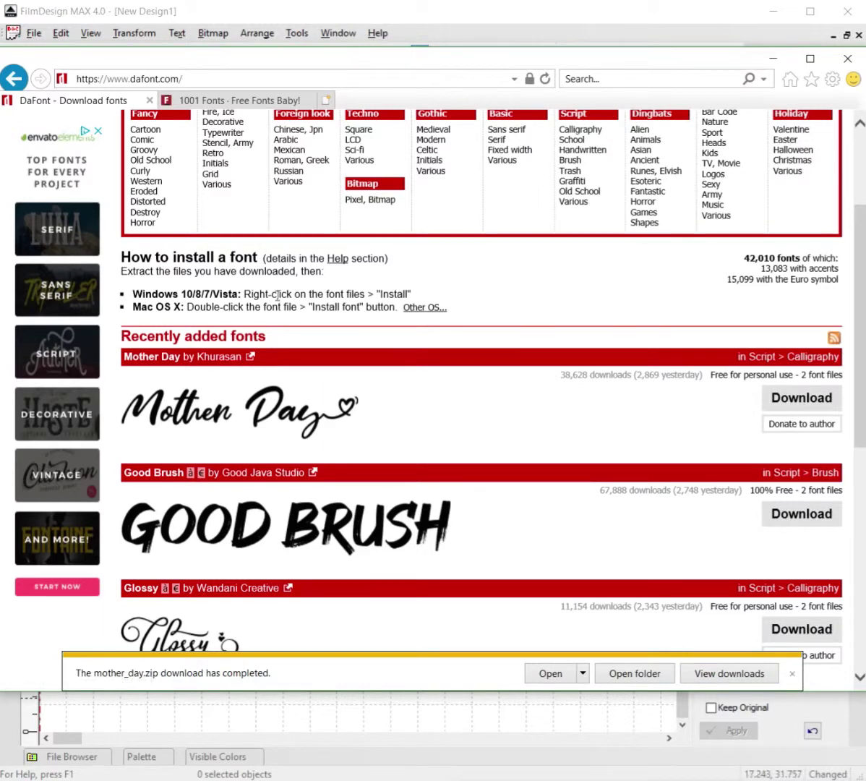
# - Minimize the browser and extract mother_day.zip into a mother_day folder on the Desktop
pyautogui.click(774, 59)
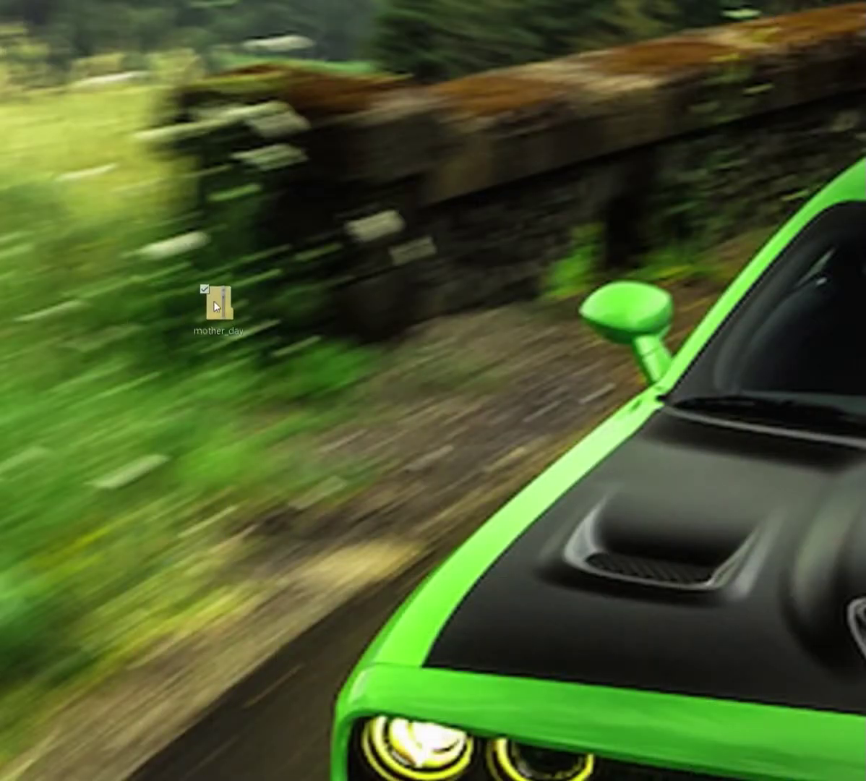
pyautogui.click(215, 305)
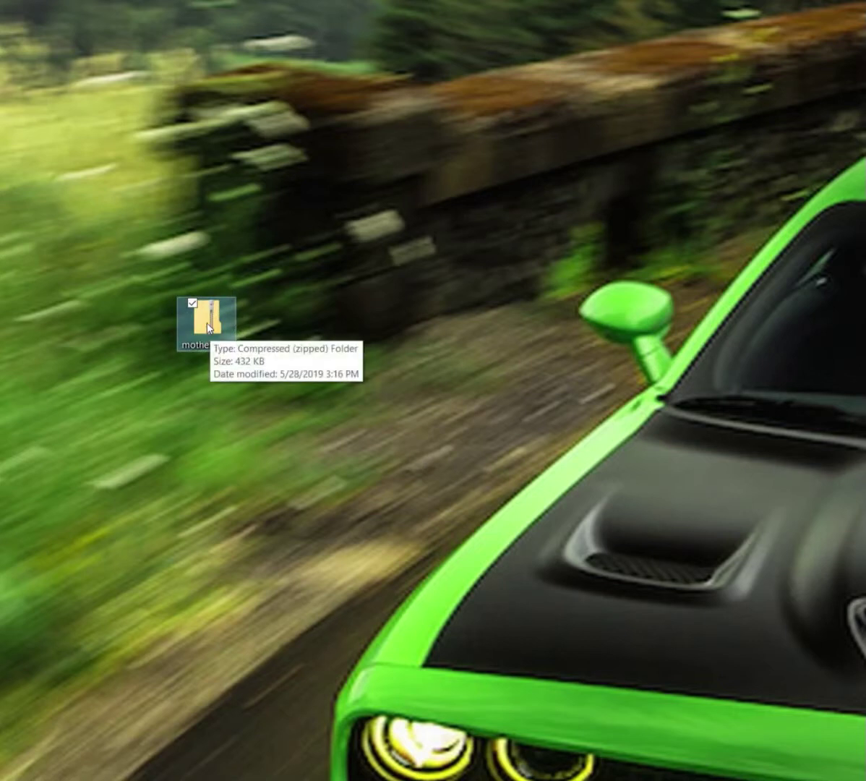
pyautogui.rightClick(208, 325)
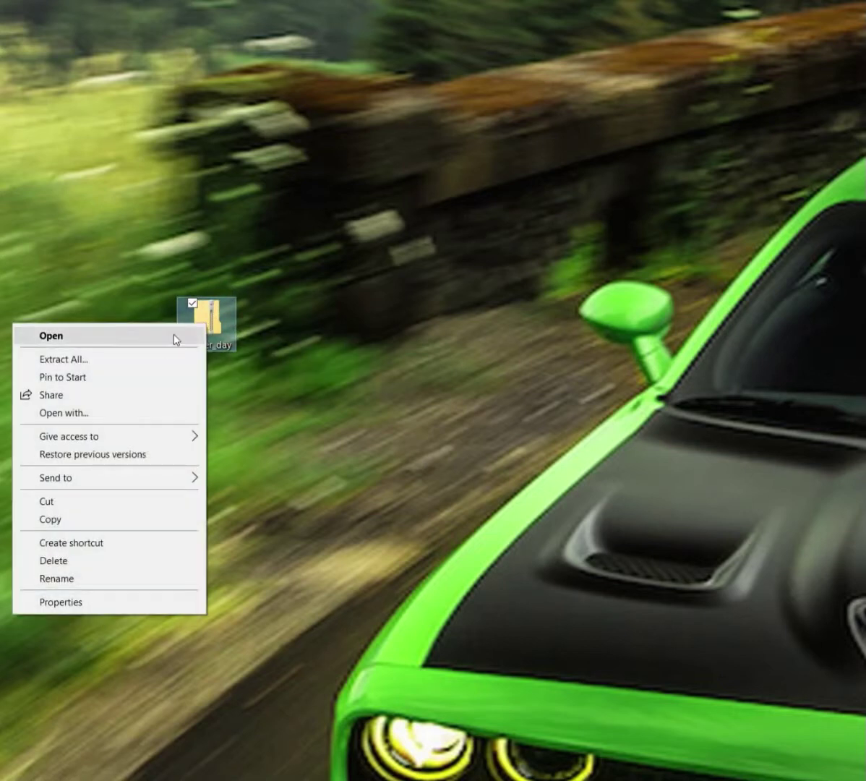
pyautogui.click(136, 359)
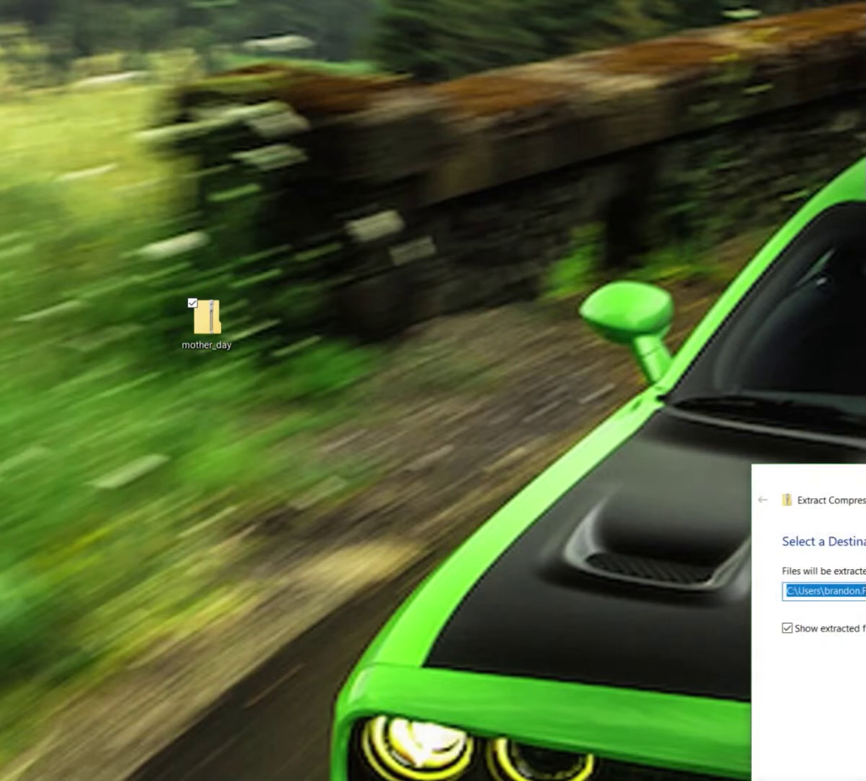
pyautogui.moveTo(865, 476); pyautogui.dragTo(511, 263)
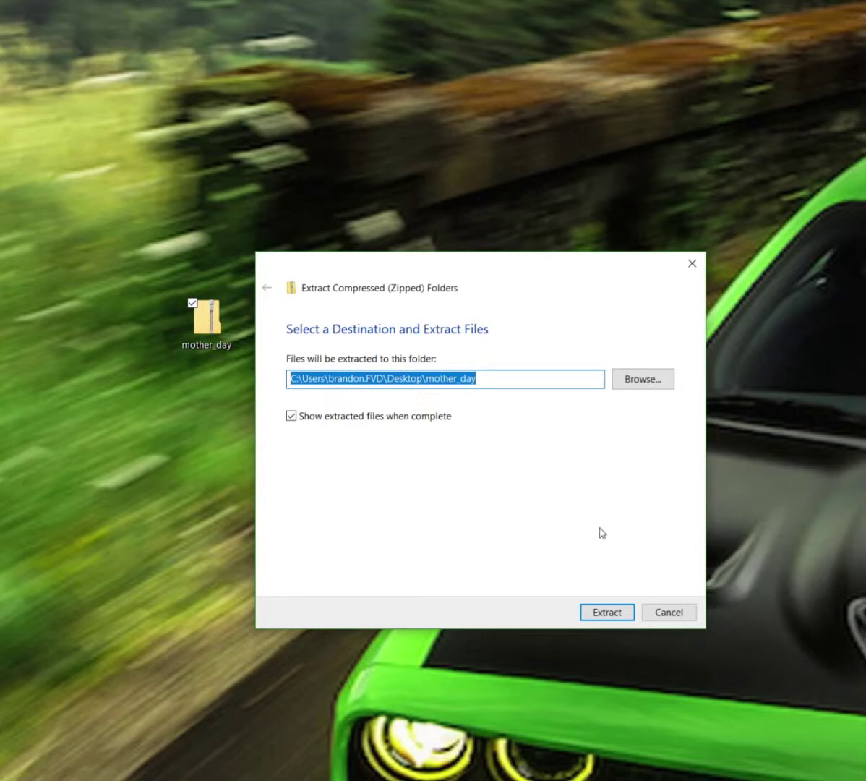
pyautogui.click(610, 615)
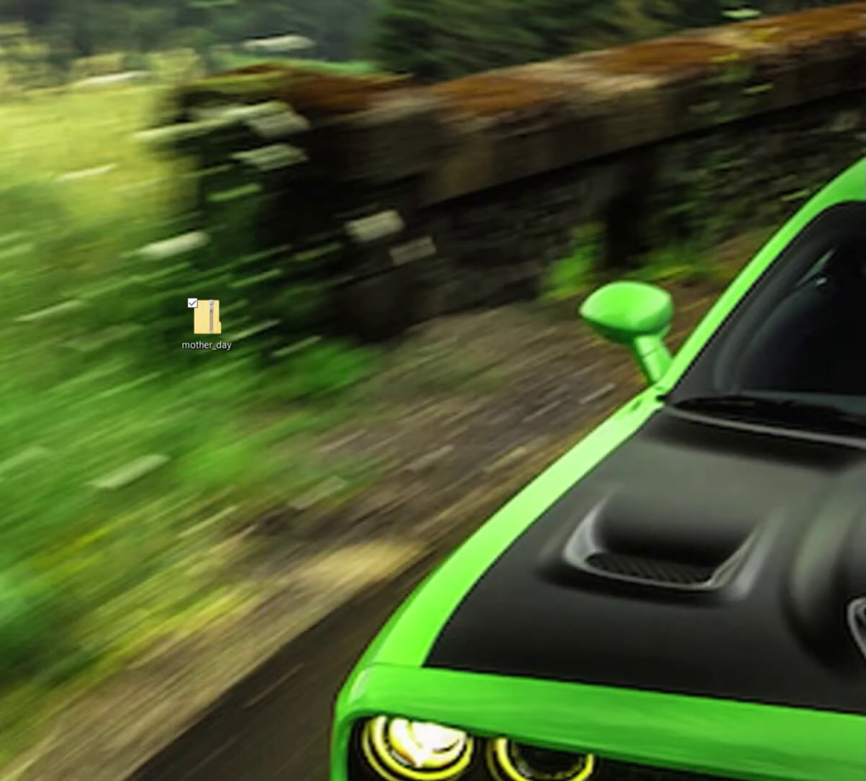
# - Bring the mother_day folder into view and open the Mother Day TrueType file
pyautogui.moveTo(839, 207); pyautogui.dragTo(457, 164)
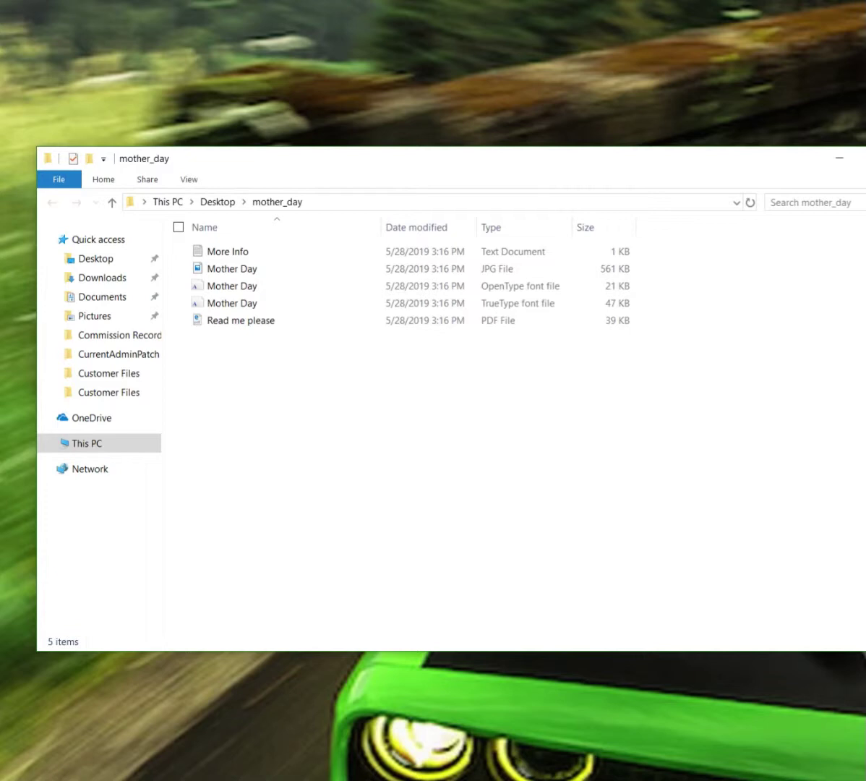
pyautogui.moveTo(828, 356); pyautogui.dragTo(742, 356)
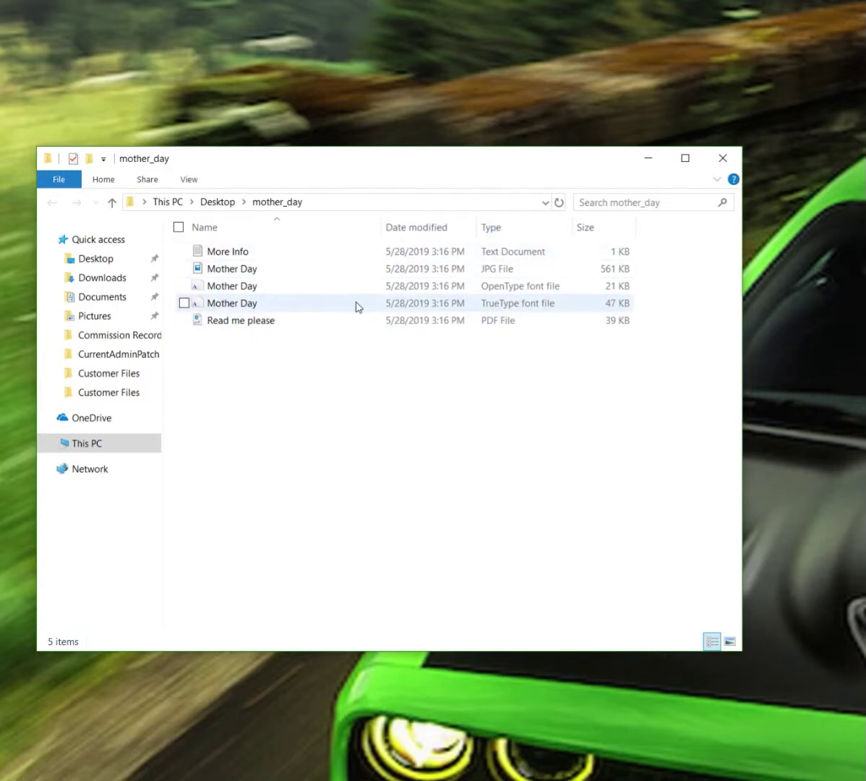
pyautogui.doubleClick(327, 304)
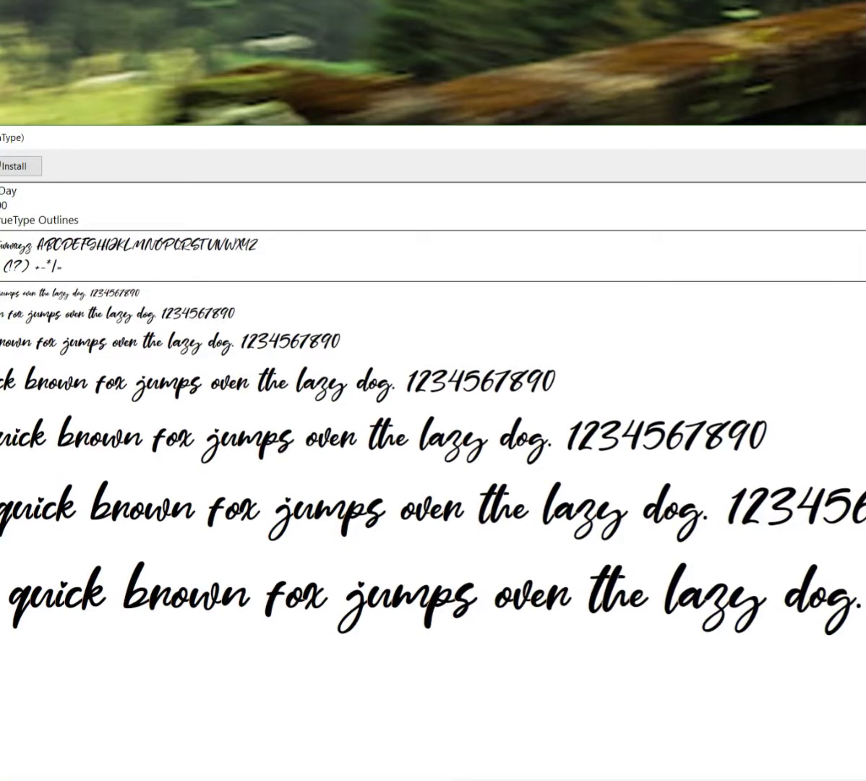
# - Install Mother Day from the Font Viewer preview, then close the preview
pyautogui.moveTo(860, 774); pyautogui.dragTo(701, 588)
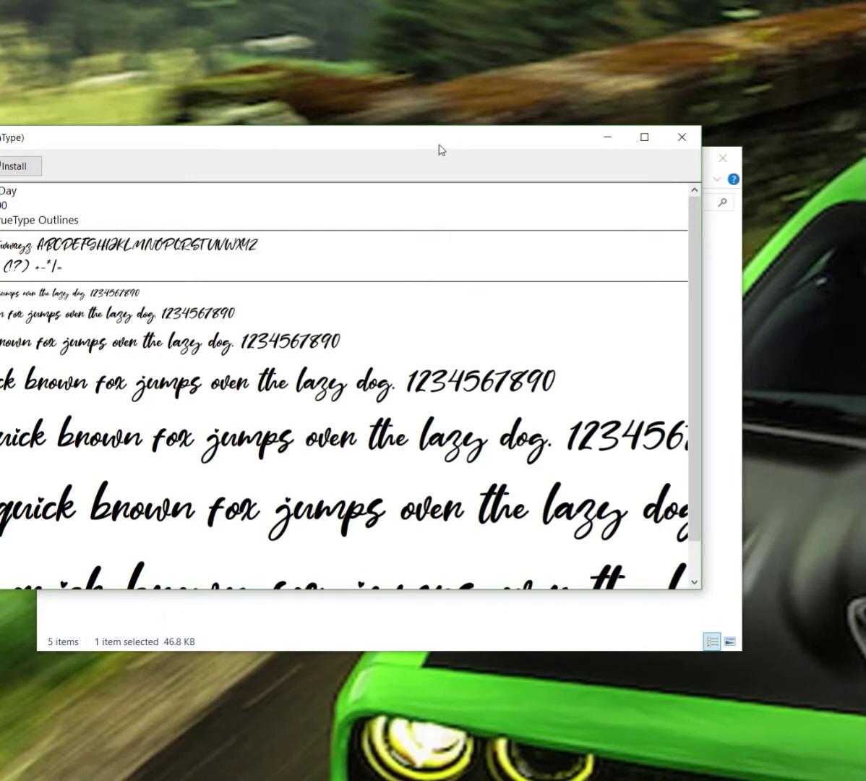
pyautogui.moveTo(441, 141); pyautogui.dragTo(562, 147)
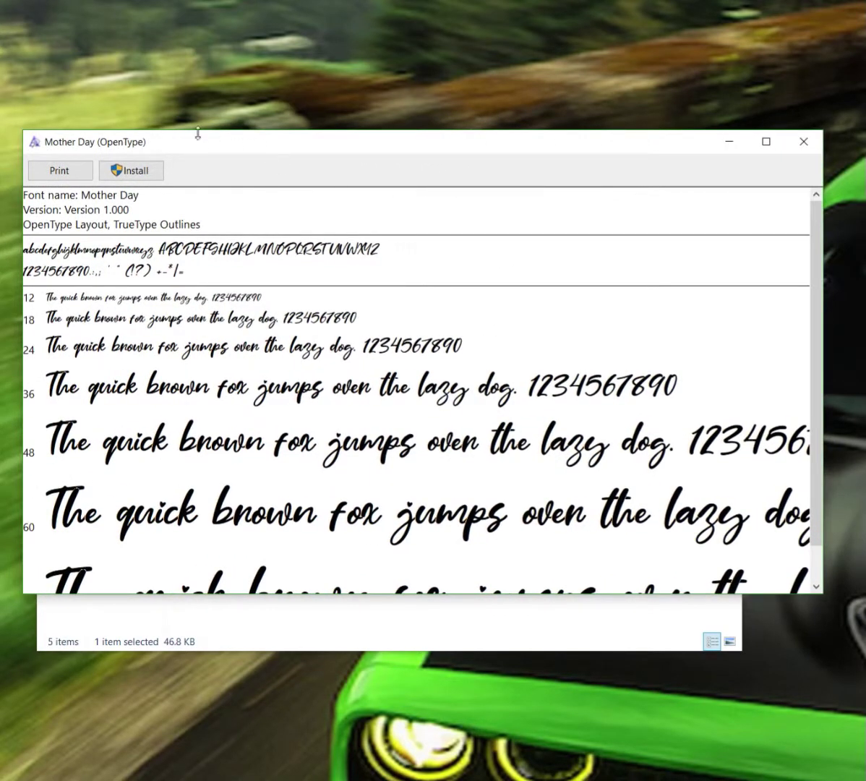
pyautogui.click(115, 171)
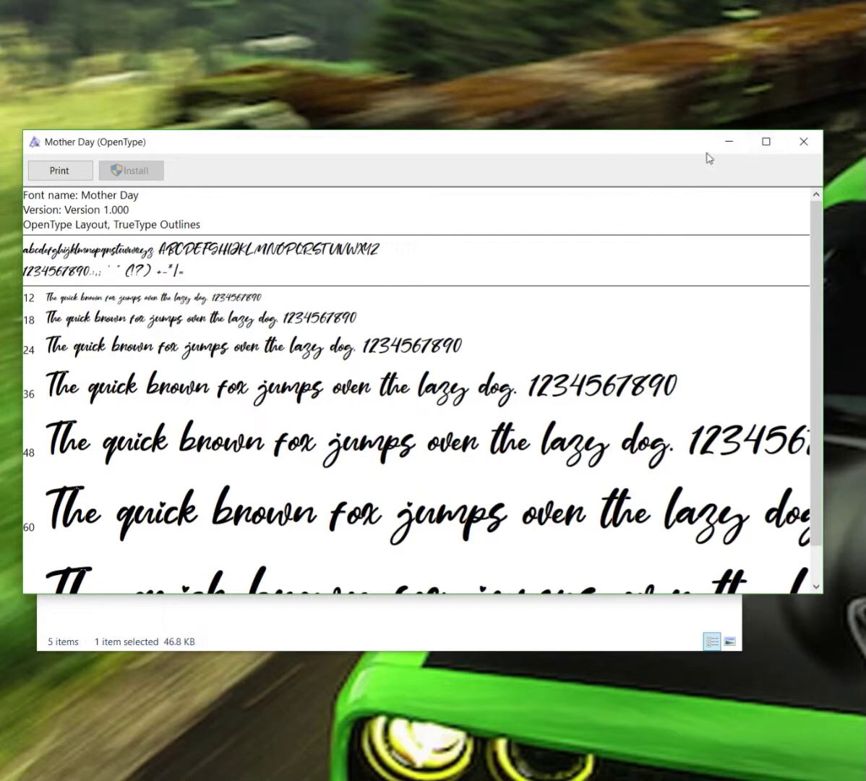
pyautogui.click(802, 141)
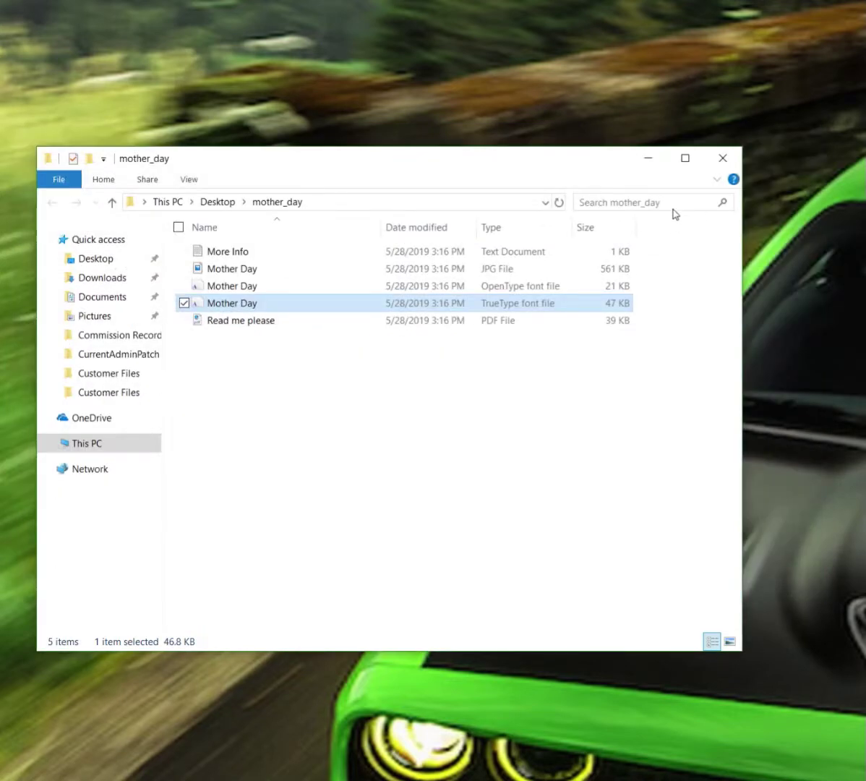
# - Close the mother_day folder and quit FilmDesign MAX without saving New Design1
pyautogui.click(723, 158)
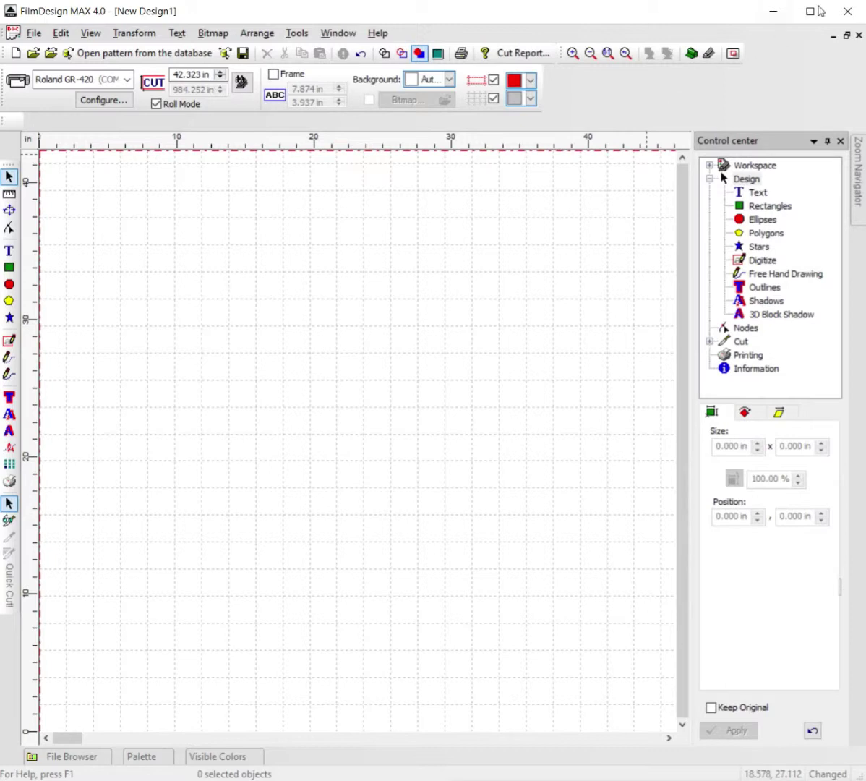
pyautogui.click(854, 13)
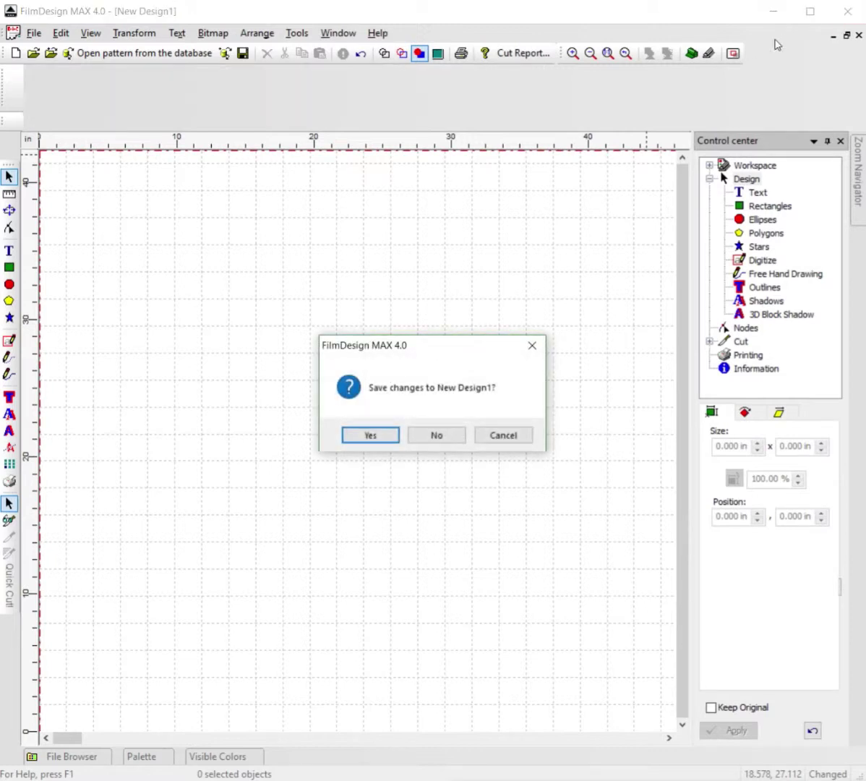
pyautogui.click(447, 438)
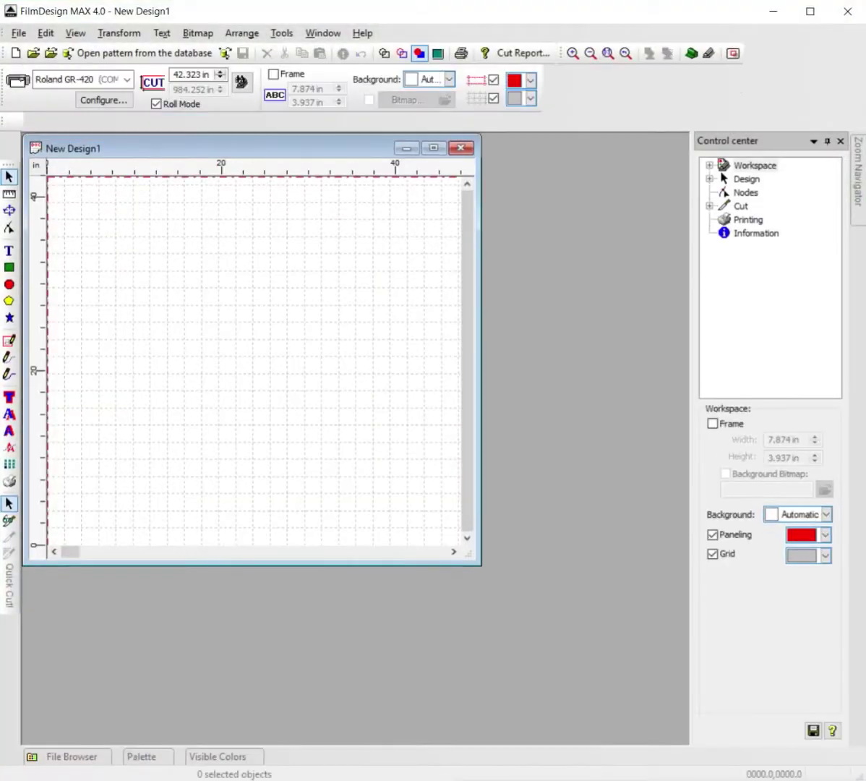
# - Place a text insertion point on the canvas and pick Mother Day from the toolbar font list
pyautogui.click(10, 250)
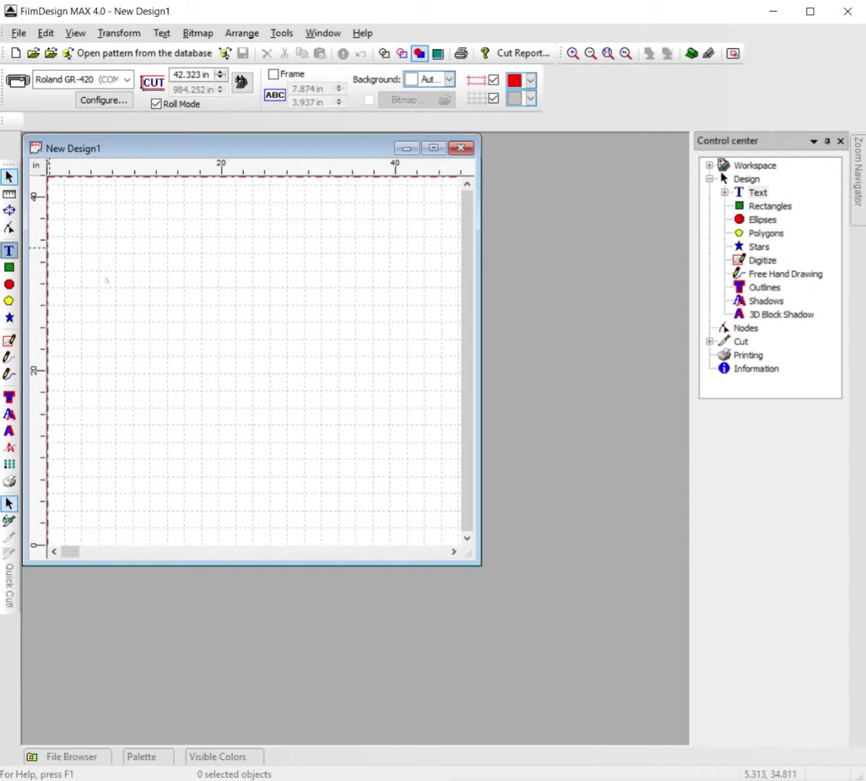
pyautogui.click(139, 286)
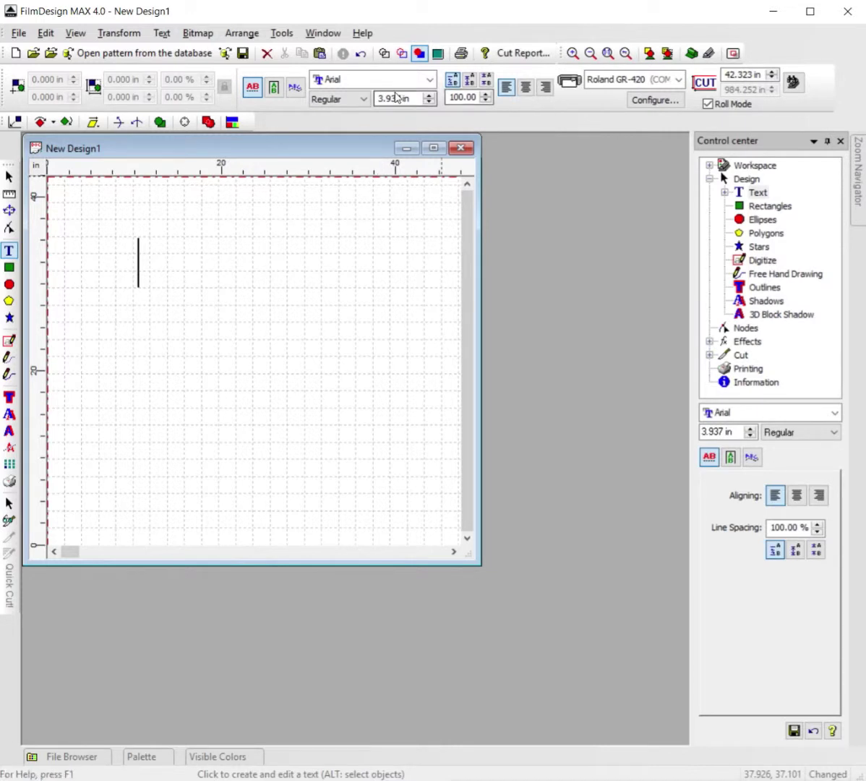
pyautogui.click(429, 79)
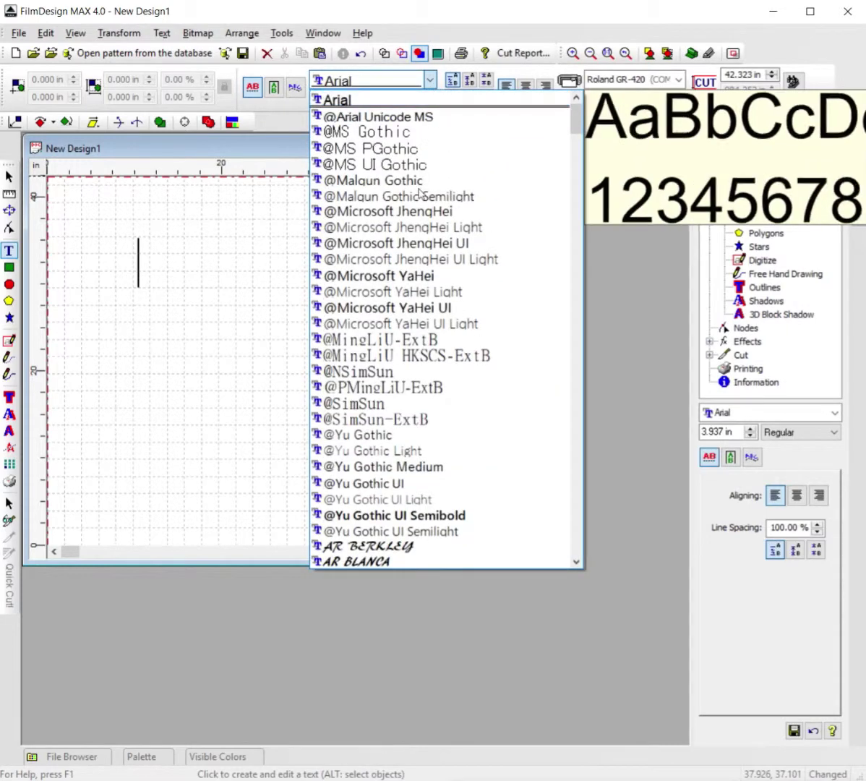
pyautogui.scroll(-10, 436, 368)
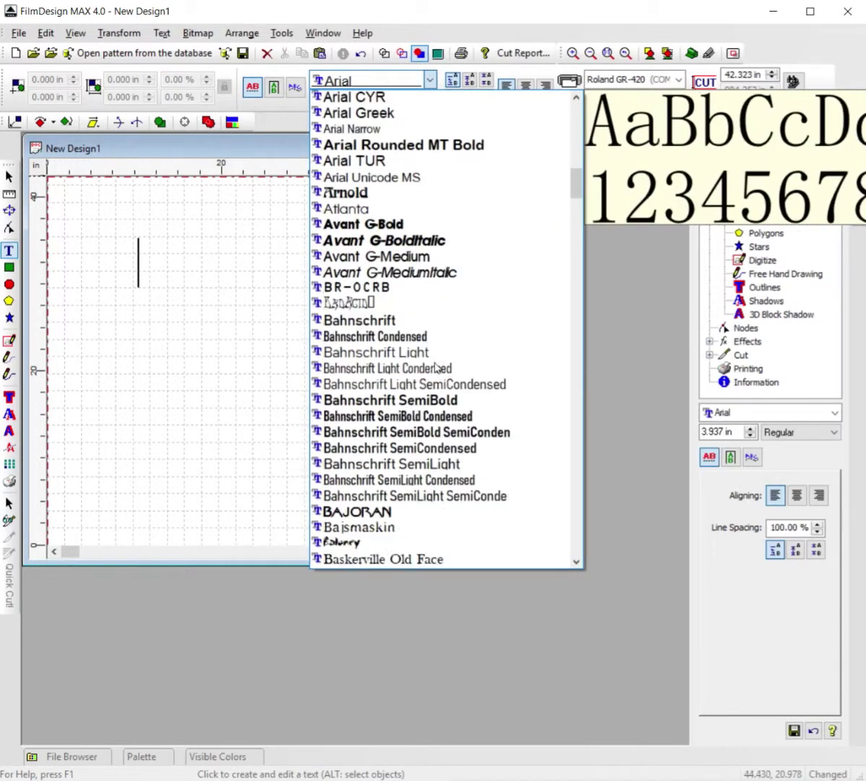
pyautogui.scroll(-20, 436, 367)
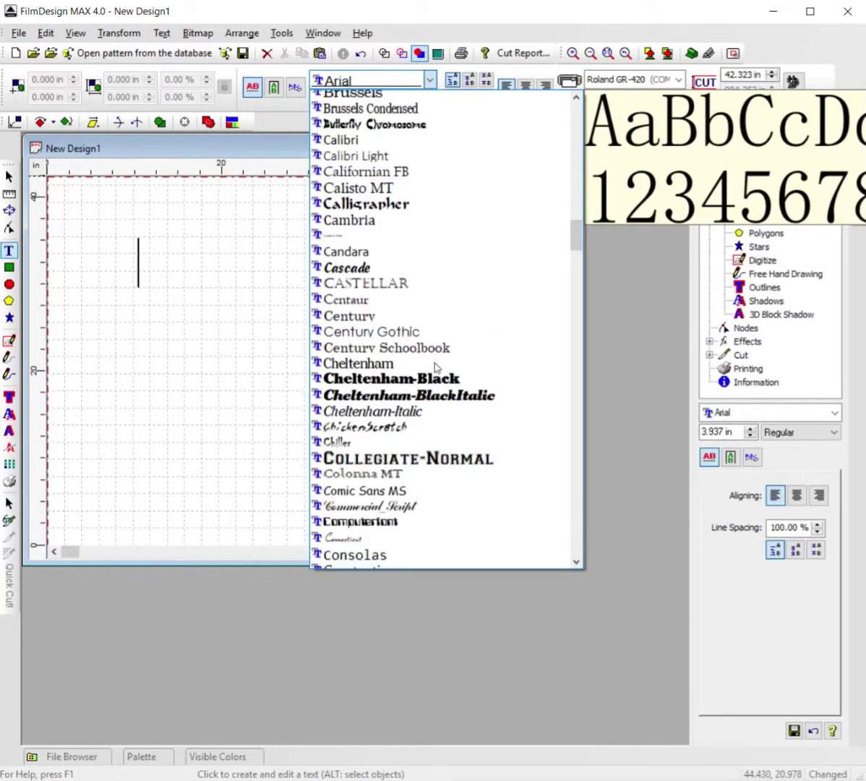
pyautogui.scroll(-10, 436, 367)
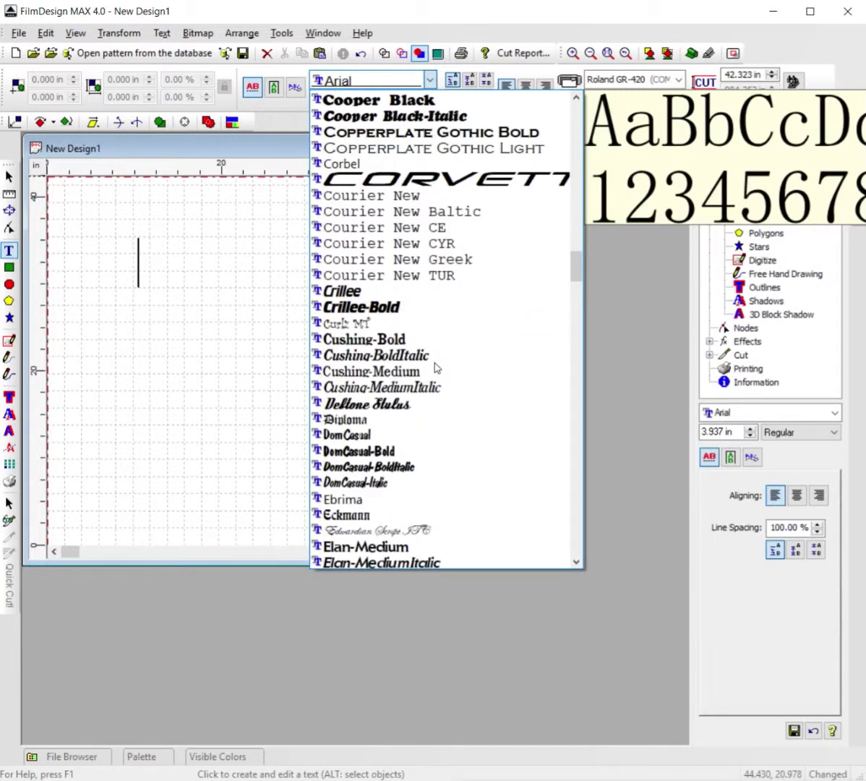
pyautogui.scroll(-20, 436, 367)
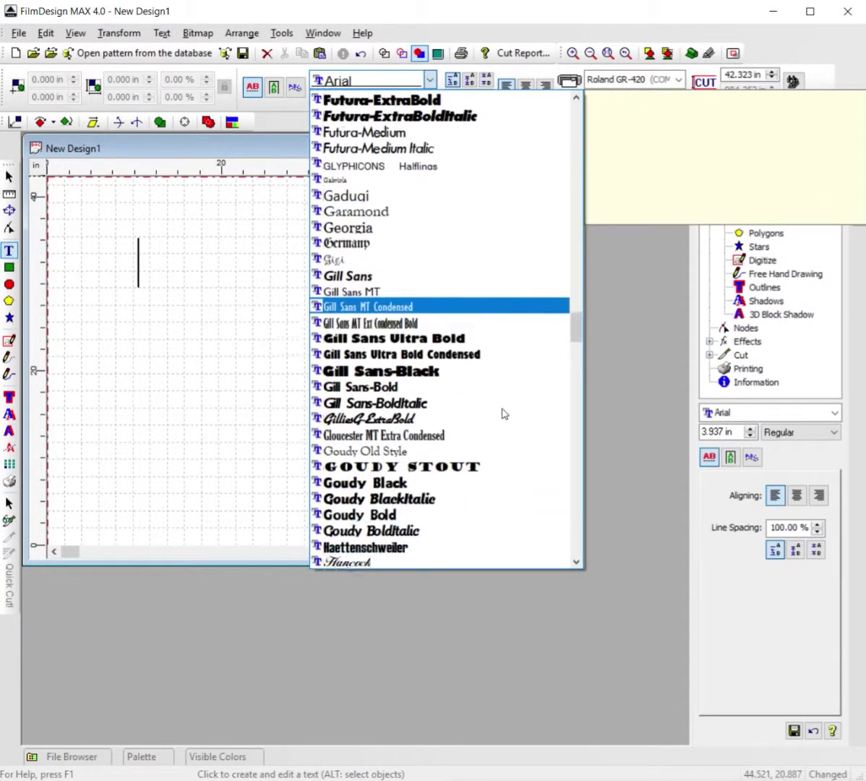
pyautogui.scroll(-18, 505, 414)
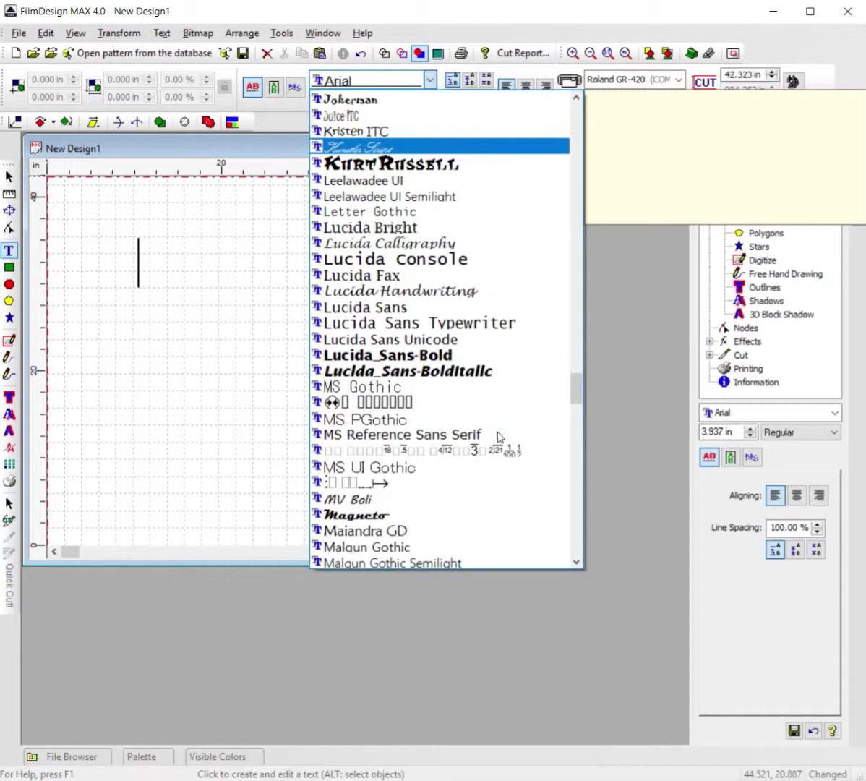
pyautogui.scroll(-8, 498, 437)
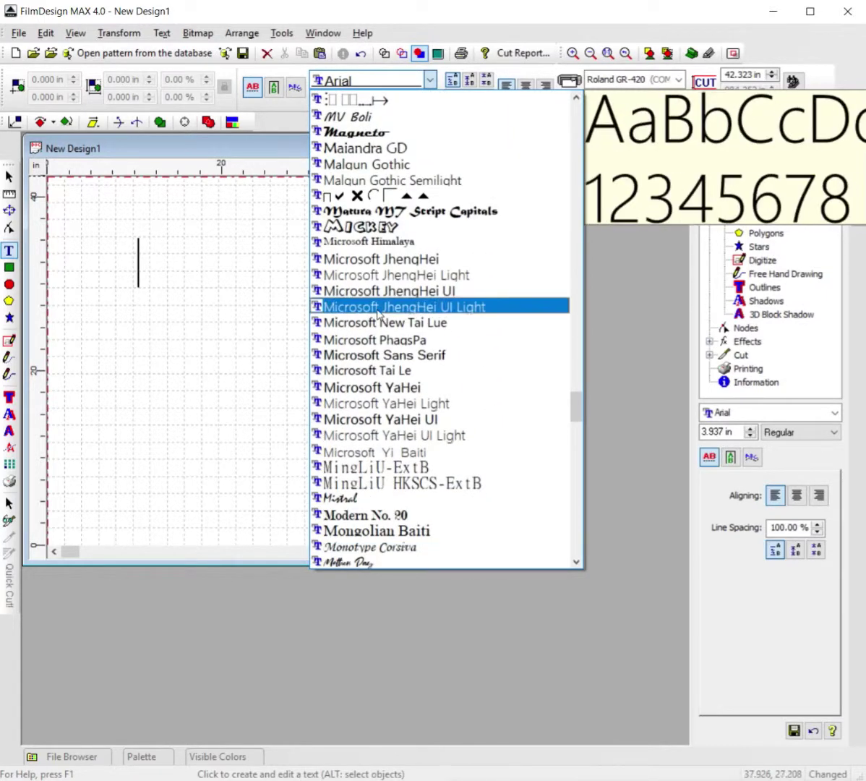
pyautogui.scroll(-3, 417, 460)
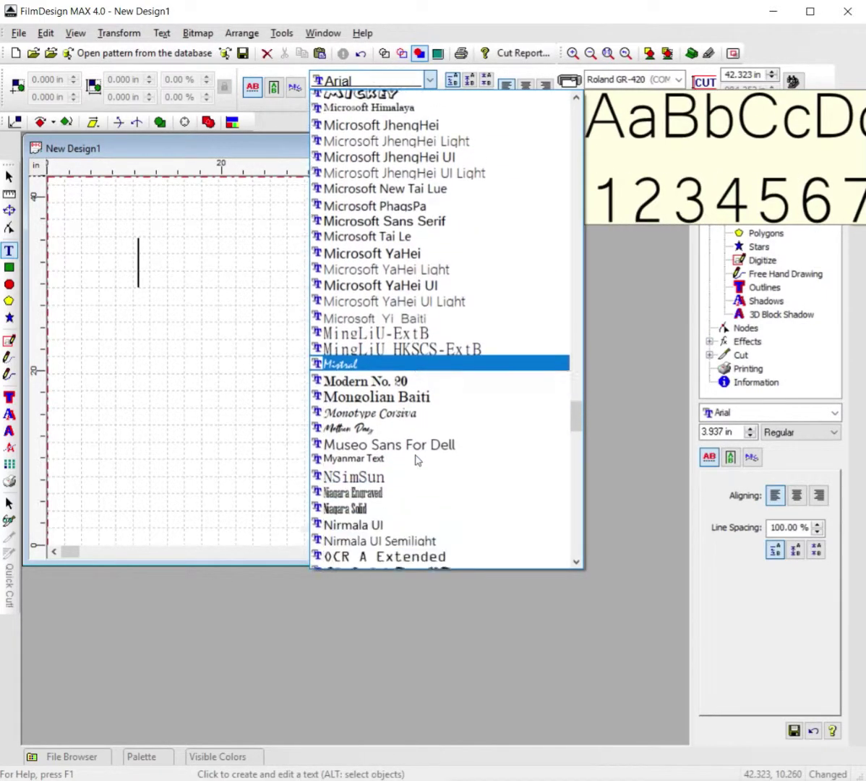
pyautogui.click(450, 419)
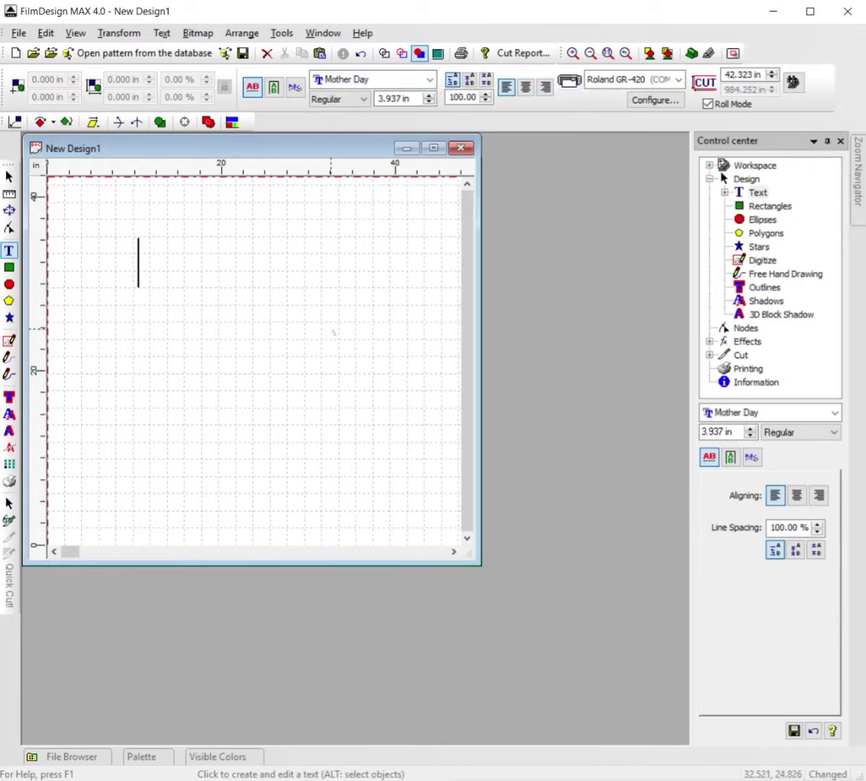
# - Type the sample text 'vghvbhhbhcxvnn' in Mother Day, then switch back to the 1001 Fonts page
pyautogui.write('vghvbhhbh')
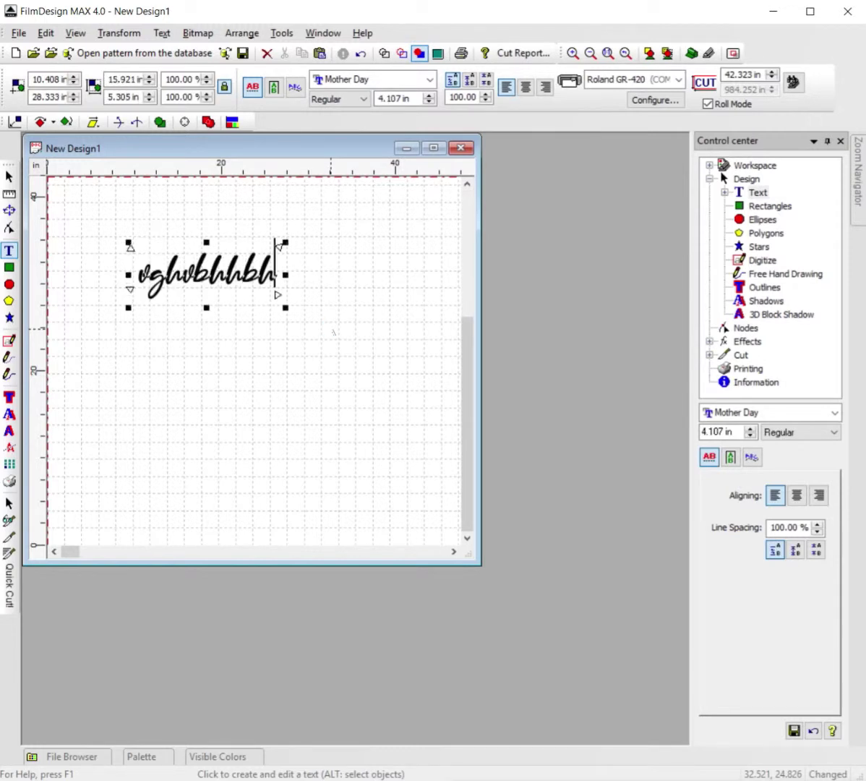
pyautogui.write('cxvnn')
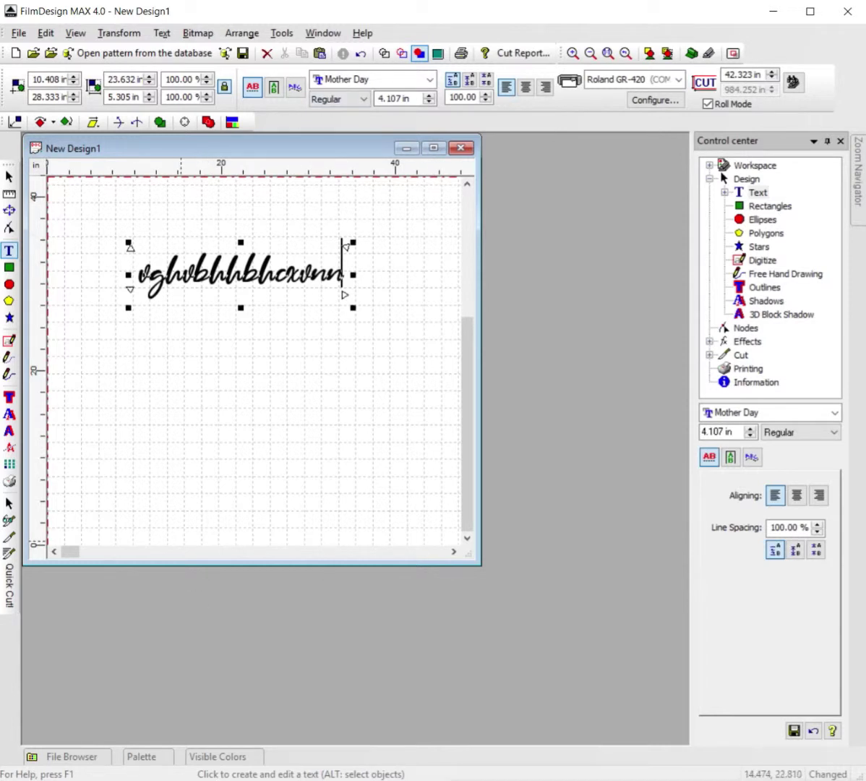
pyautogui.hotkey('alt', 'Tab')
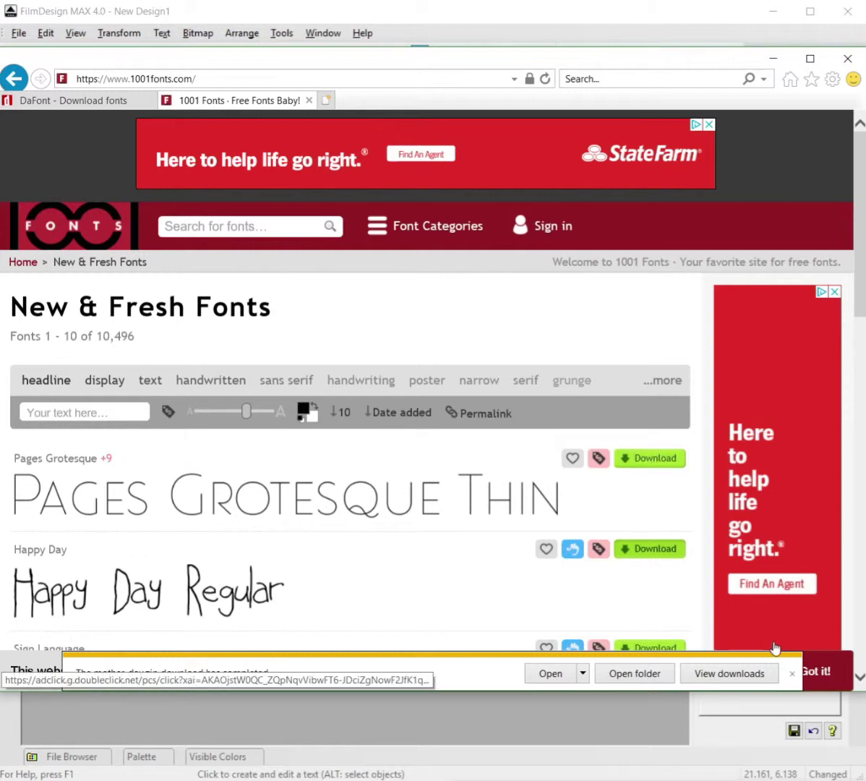
# - Dismiss the download notice, save pages-grotesque.zip to the Desktop, and minimize the browser
pyautogui.click(791, 674)
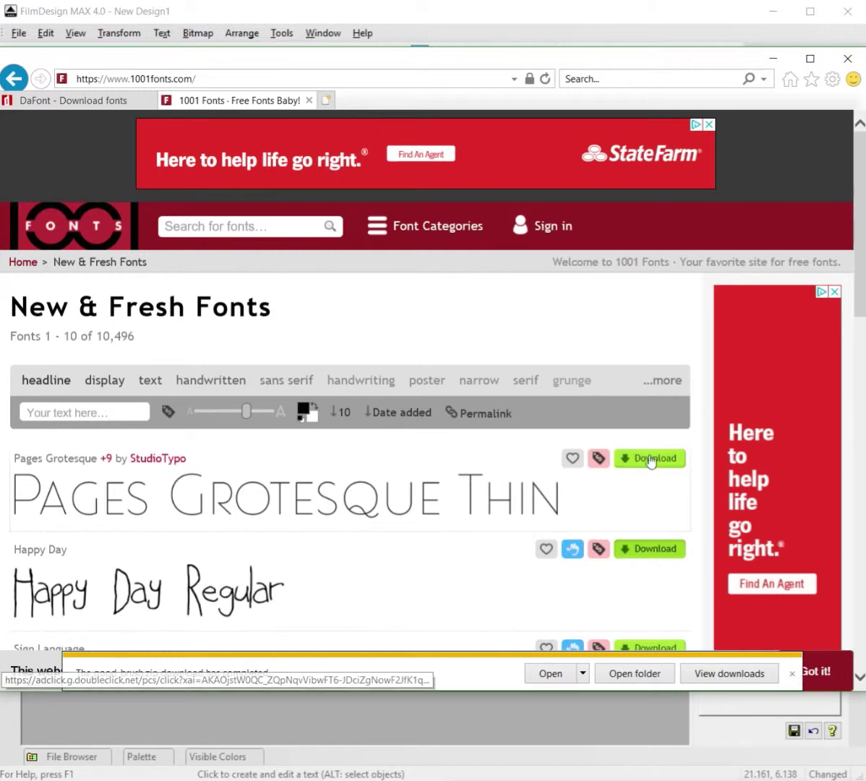
pyautogui.click(792, 674)
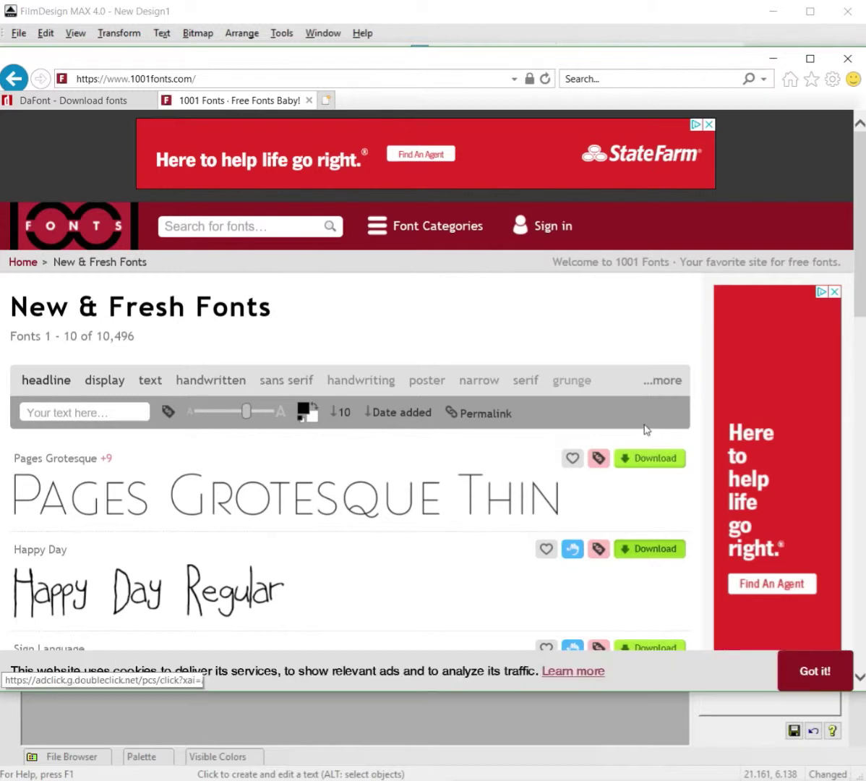
pyautogui.click(654, 467)
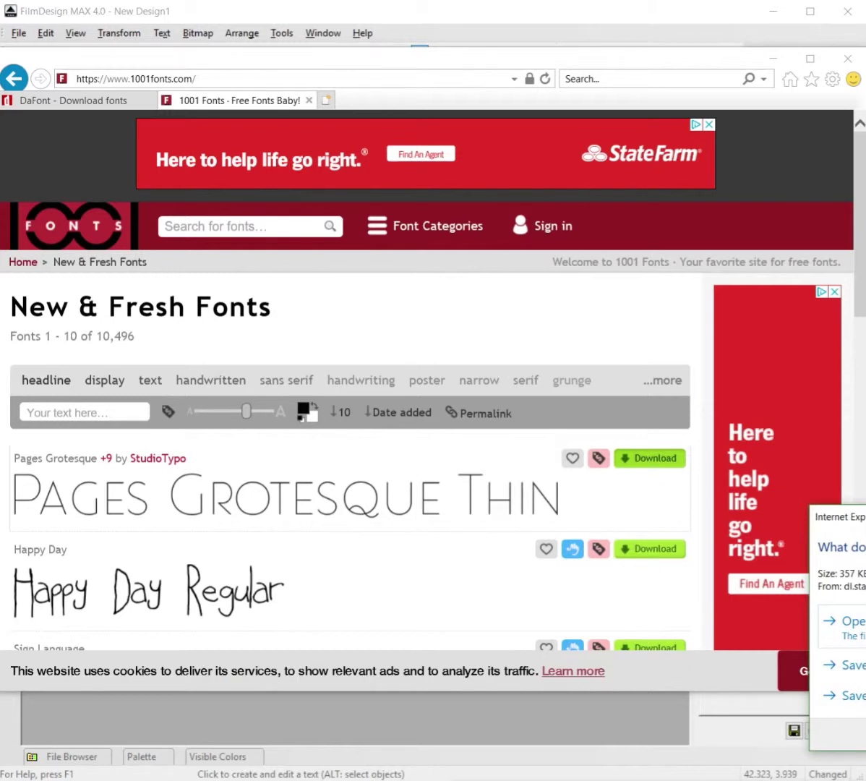
pyautogui.moveTo(865, 517); pyautogui.dragTo(471, 337)
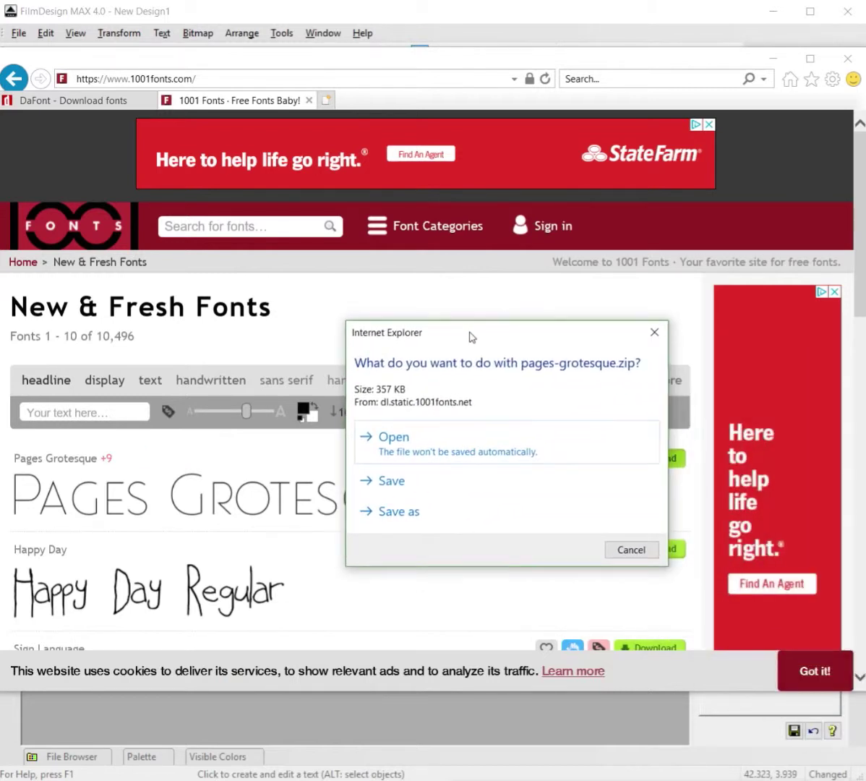
pyautogui.click(433, 512)
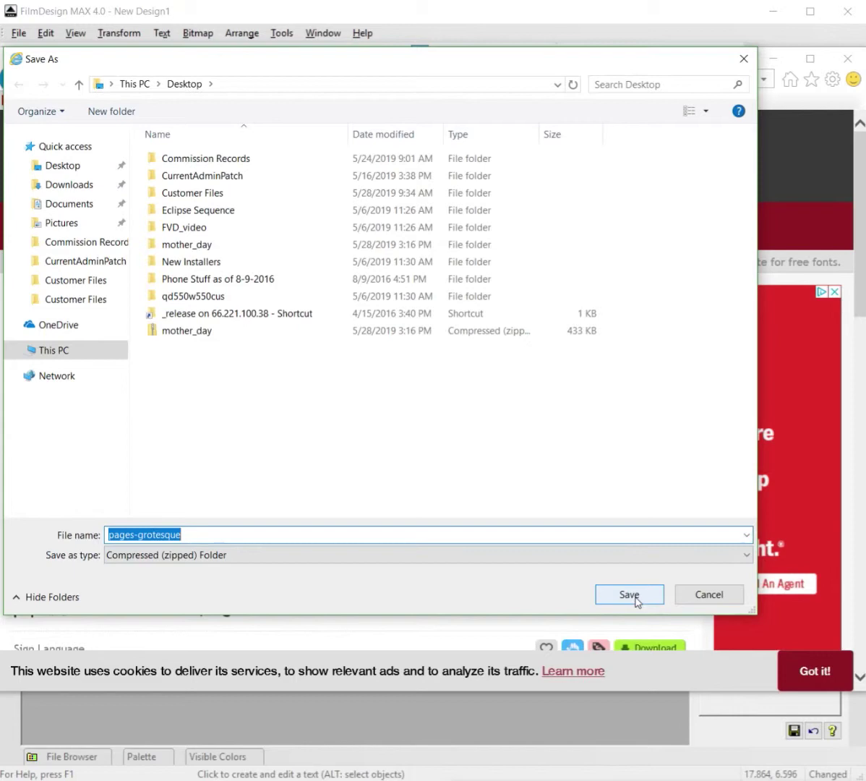
pyautogui.click(635, 598)
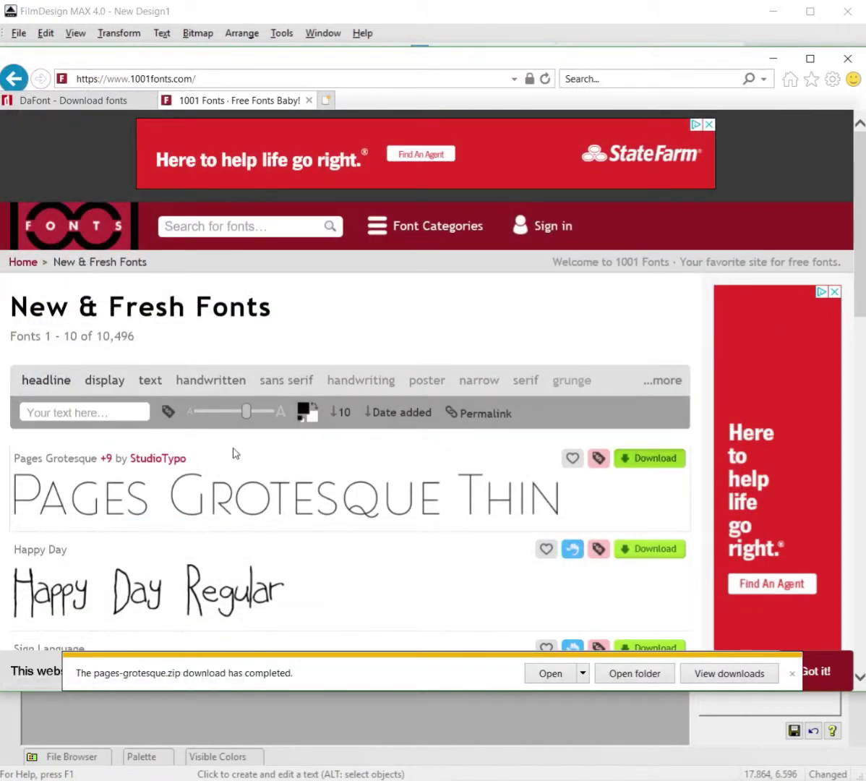
pyautogui.click(773, 58)
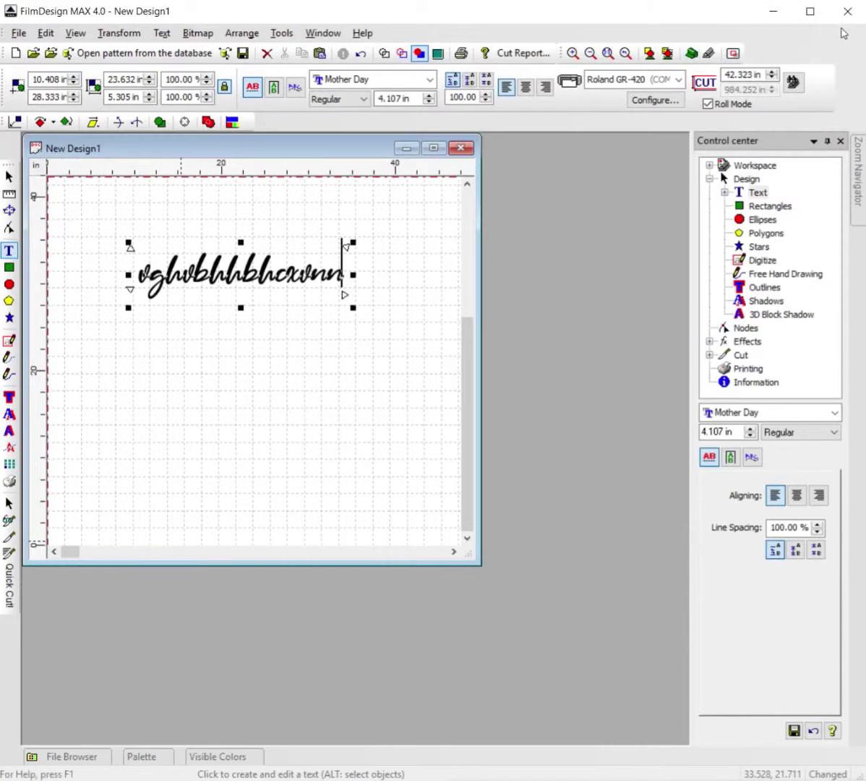
# - Minimize FilmDesign MAX and extract pages-grotesque.zip into a pages-grotesque folder on the Desktop
pyautogui.click(773, 11)
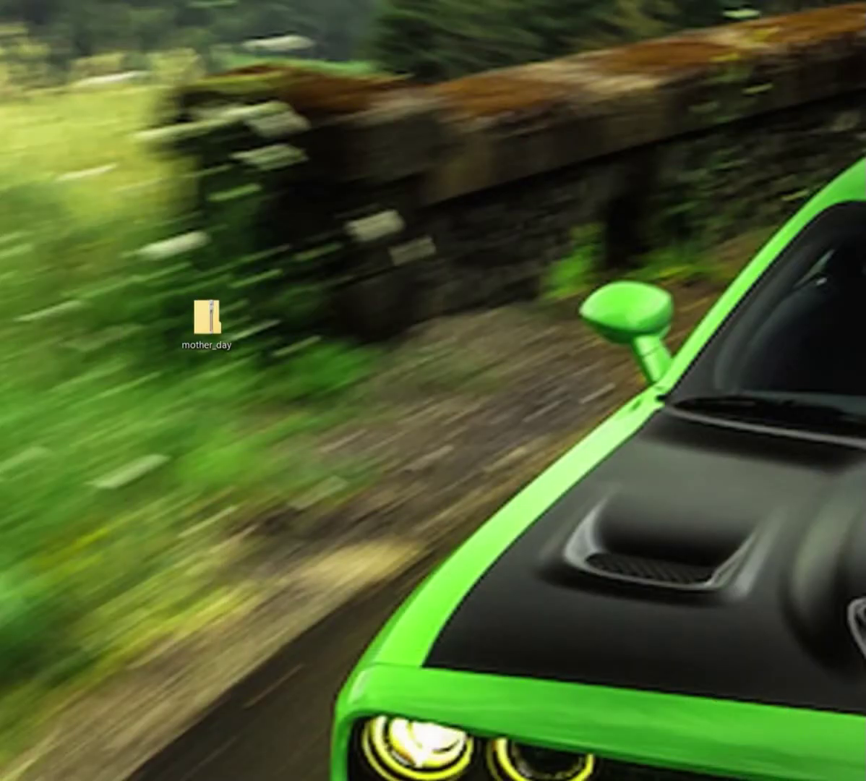
pyautogui.moveTo(124, 376); pyautogui.dragTo(384, 418)
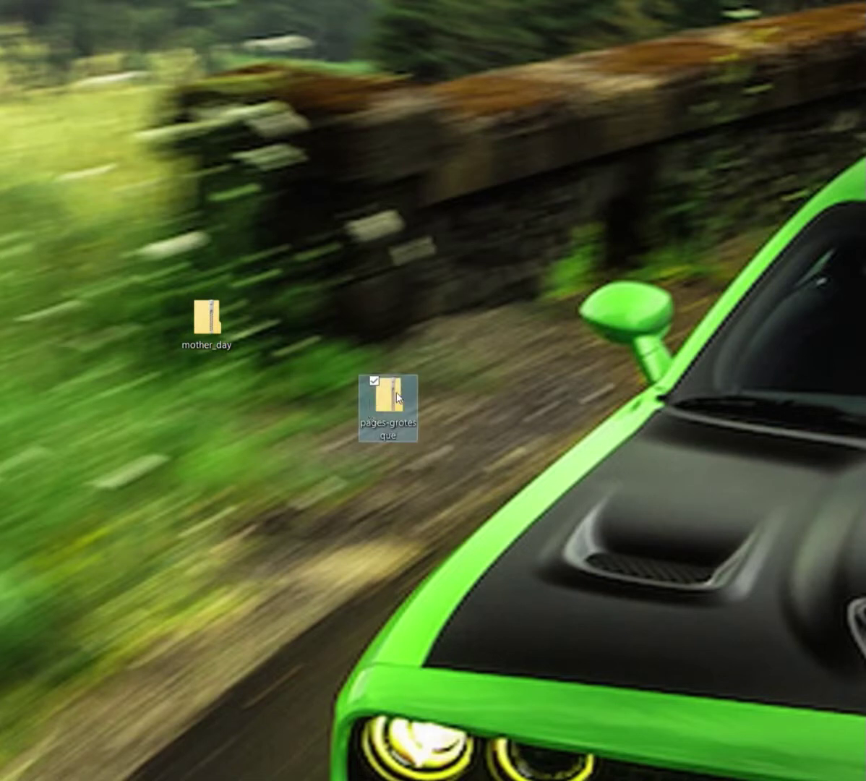
pyautogui.rightClick(388, 400)
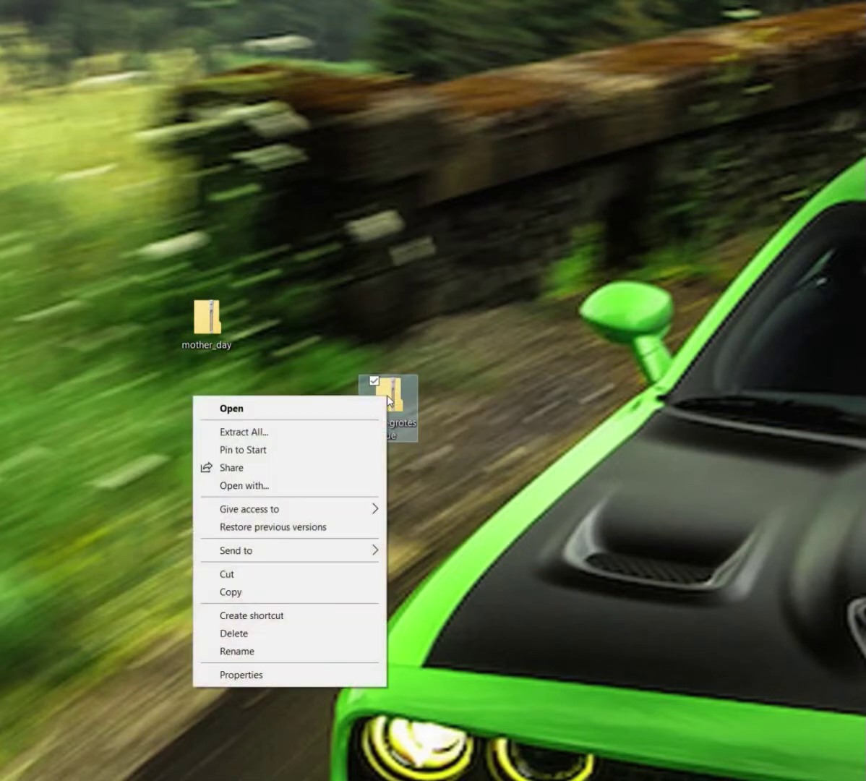
pyautogui.click(348, 431)
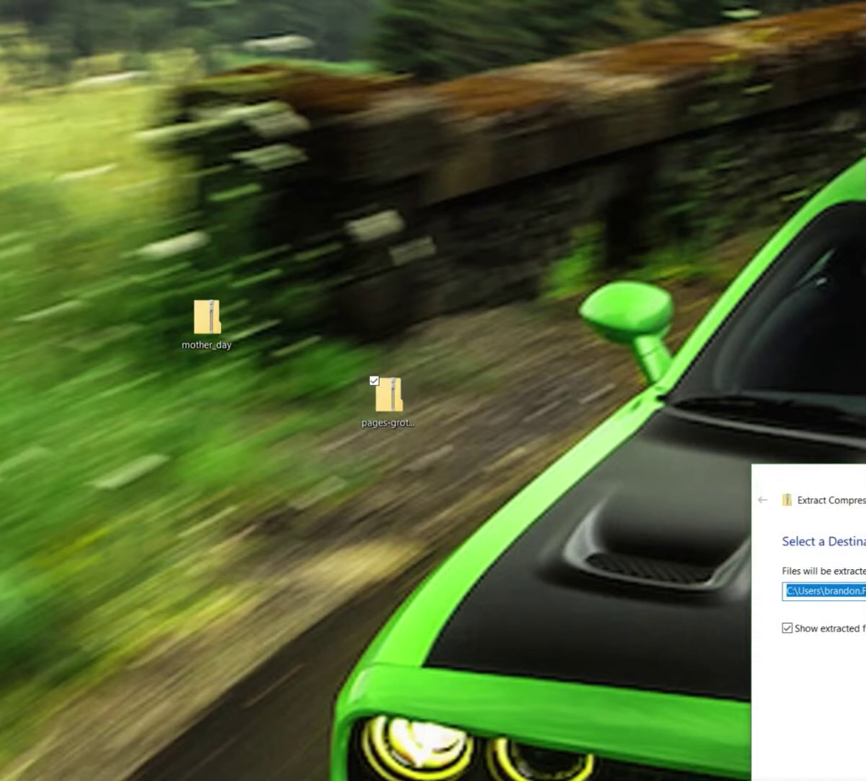
pyautogui.moveTo(832, 479); pyautogui.dragTo(365, 287)
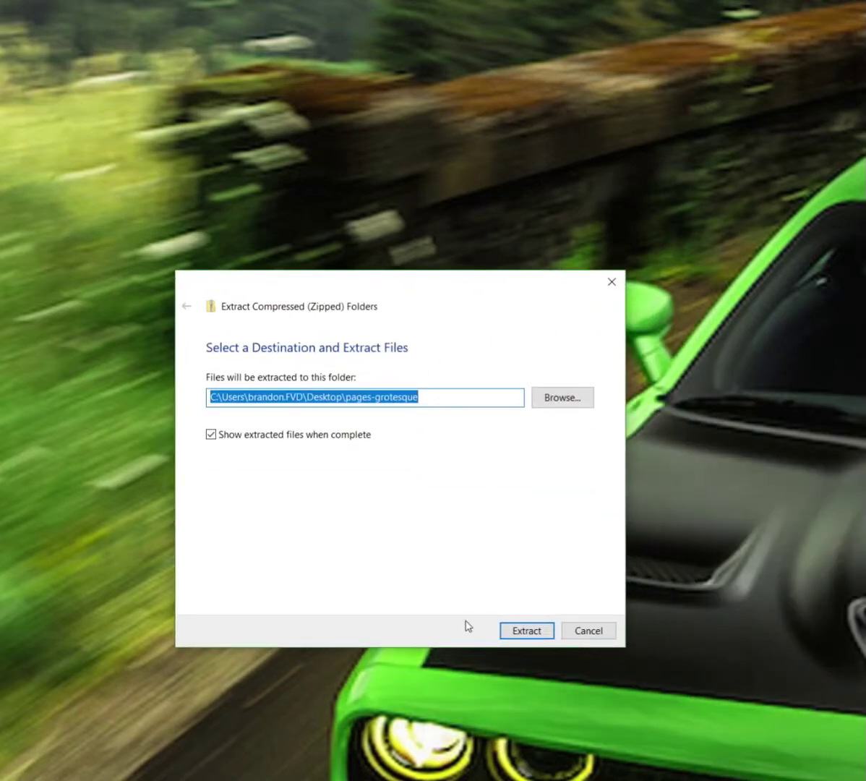
pyautogui.click(509, 629)
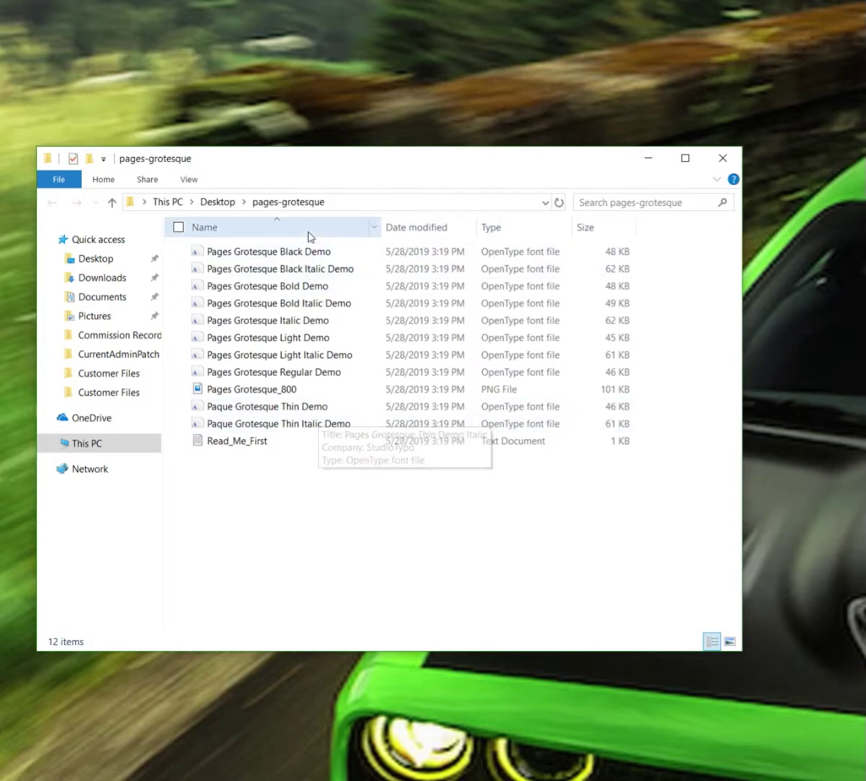
# - Open Pages Grotesque Black Demo in Font Viewer, install it, and close the preview
pyautogui.click(311, 257)
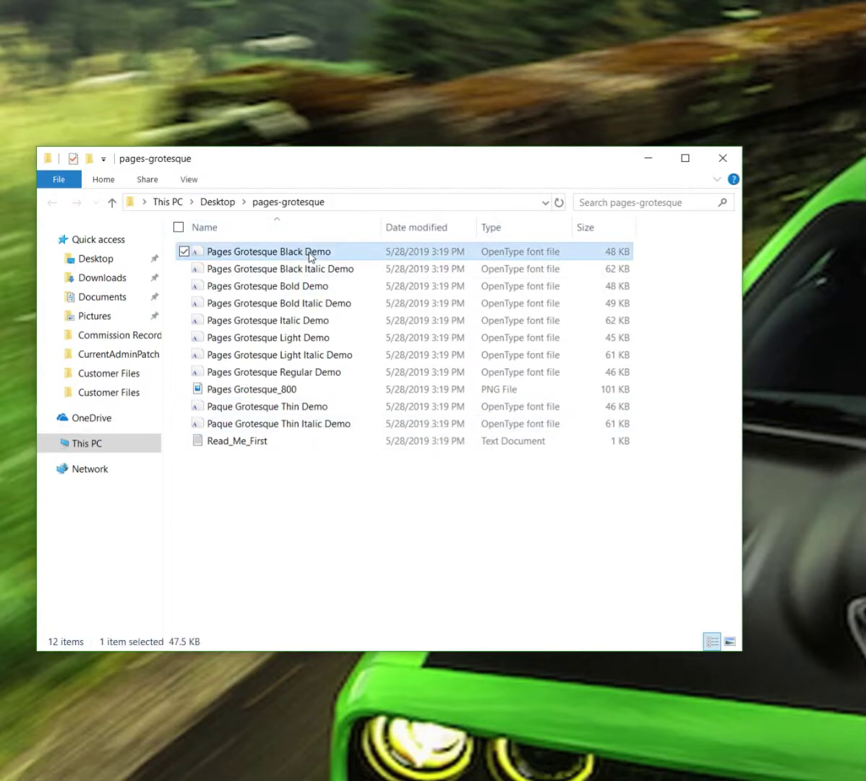
pyautogui.doubleClick(311, 255)
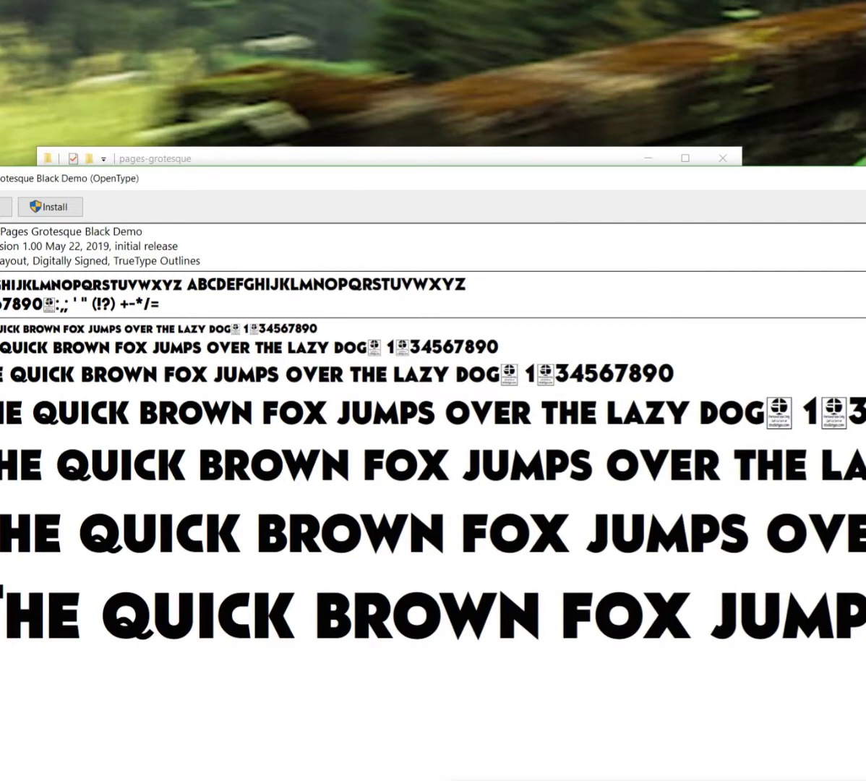
pyautogui.moveTo(860, 774); pyautogui.dragTo(589, 517)
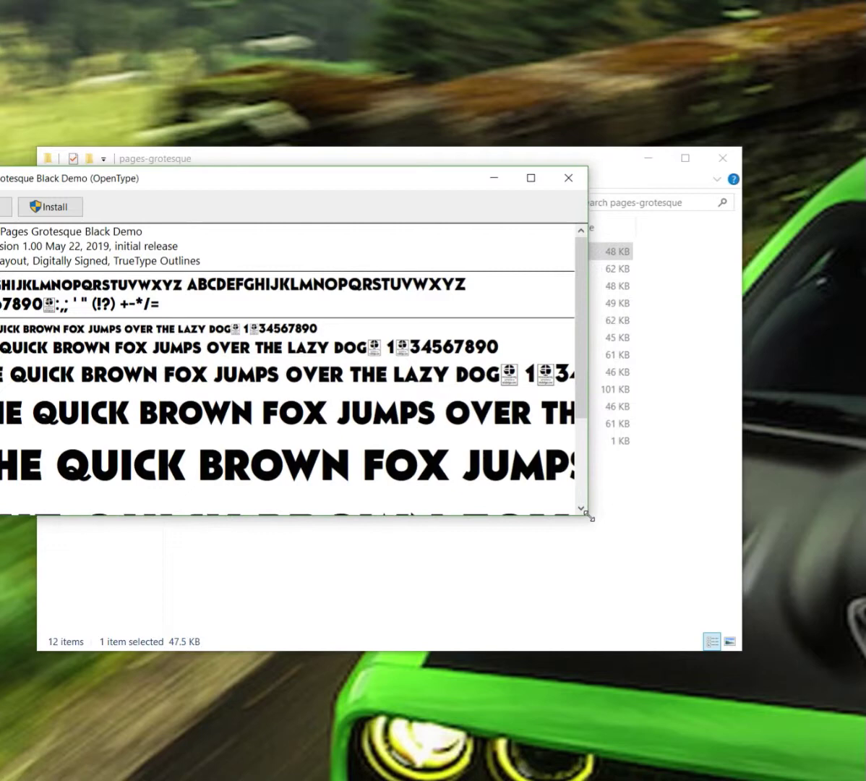
pyautogui.moveTo(353, 185); pyautogui.dragTo(480, 196)
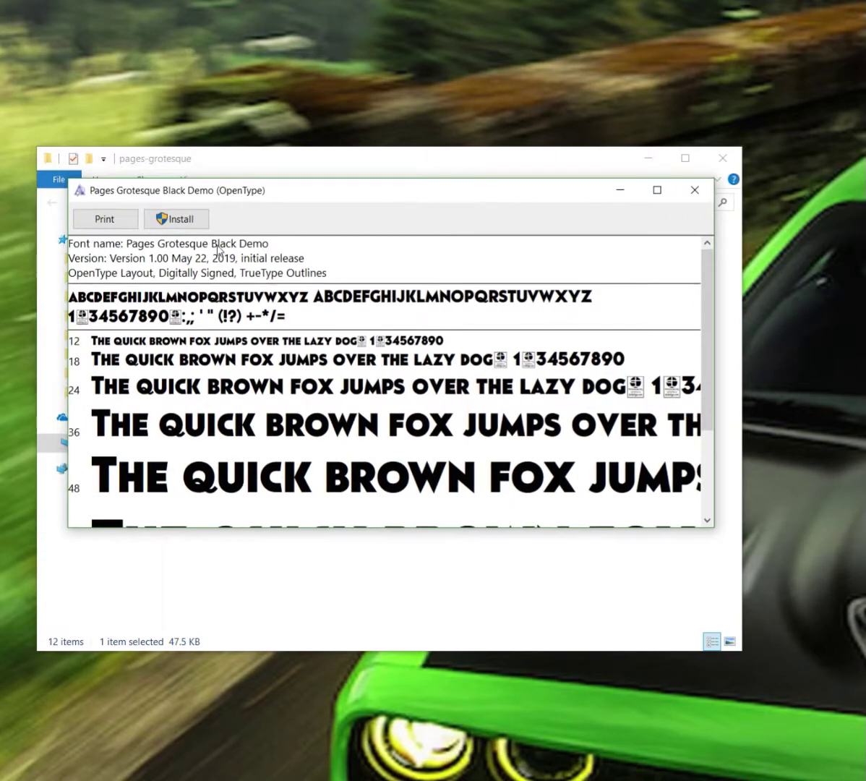
pyautogui.click(193, 225)
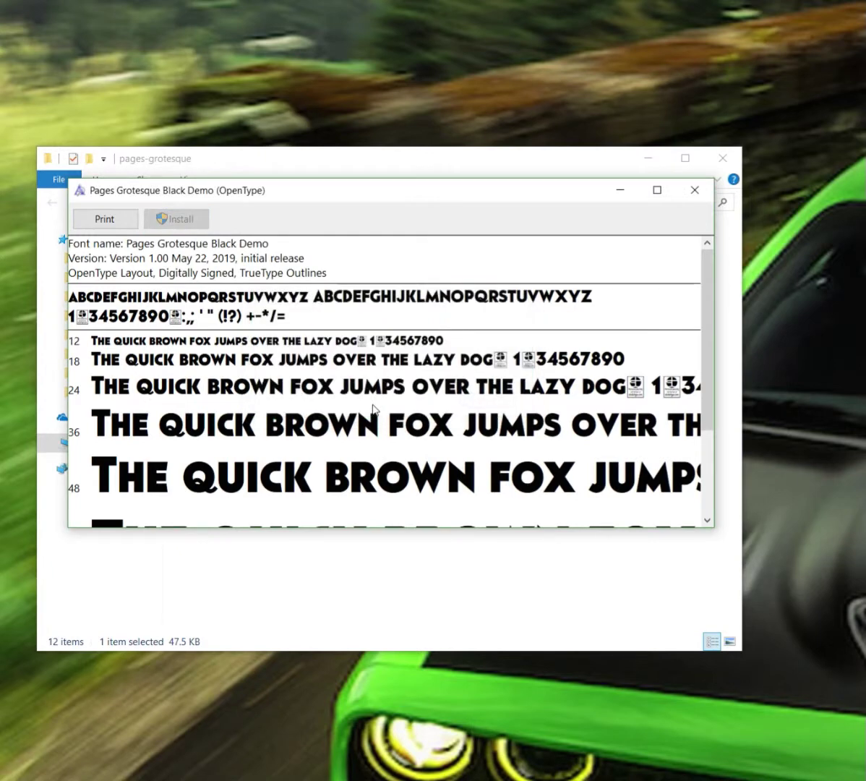
pyautogui.click(690, 192)
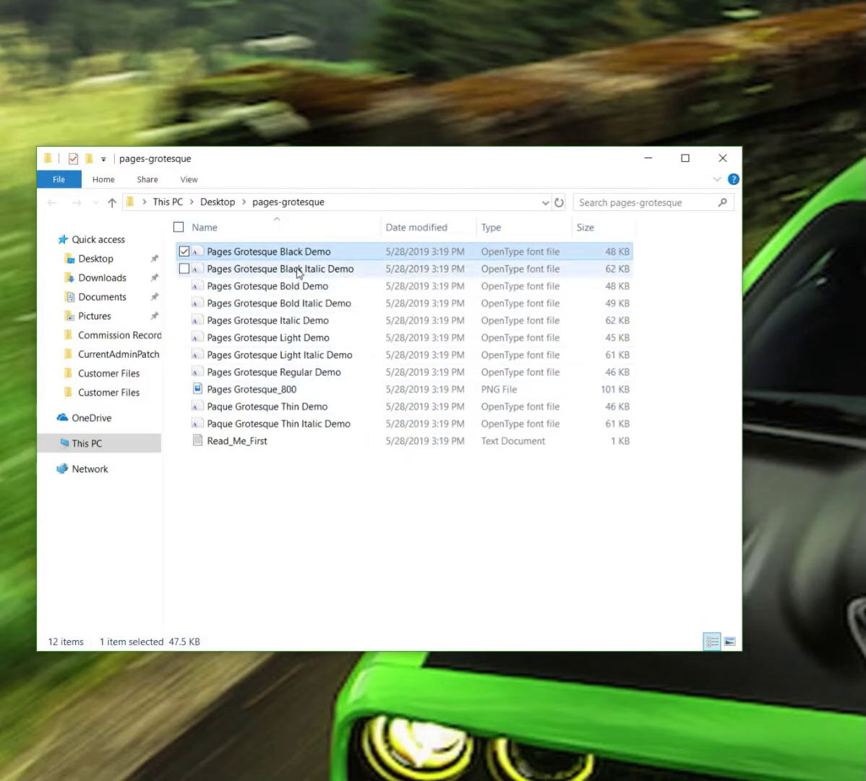
# - Install the Pages Grotesque Bold Demo and Black Italic Demo fonts from their context menus
pyautogui.click(304, 292)
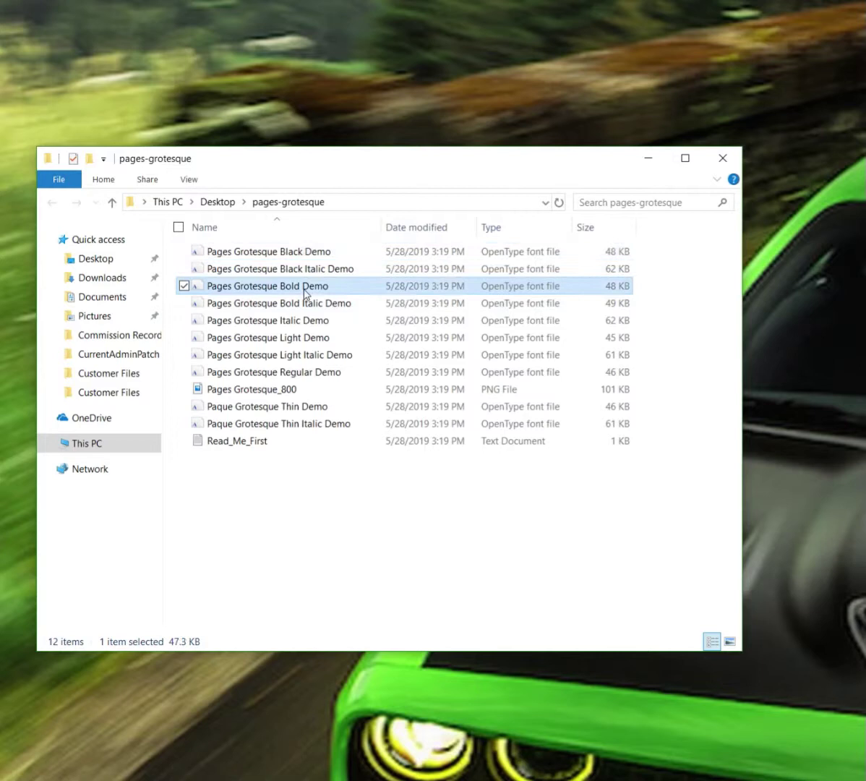
pyautogui.rightClick(305, 292)
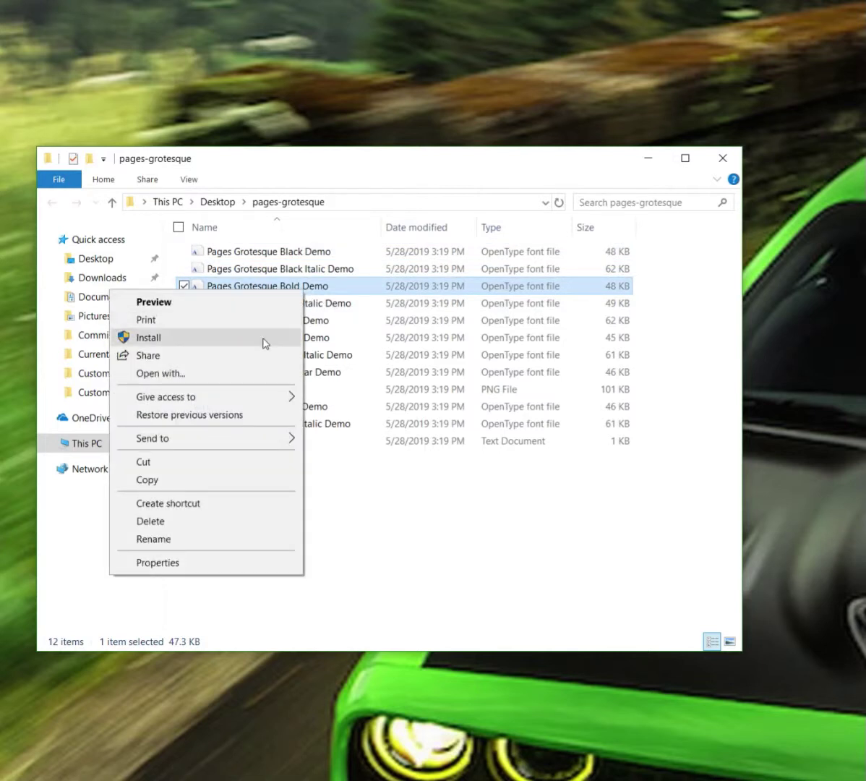
pyautogui.click(265, 343)
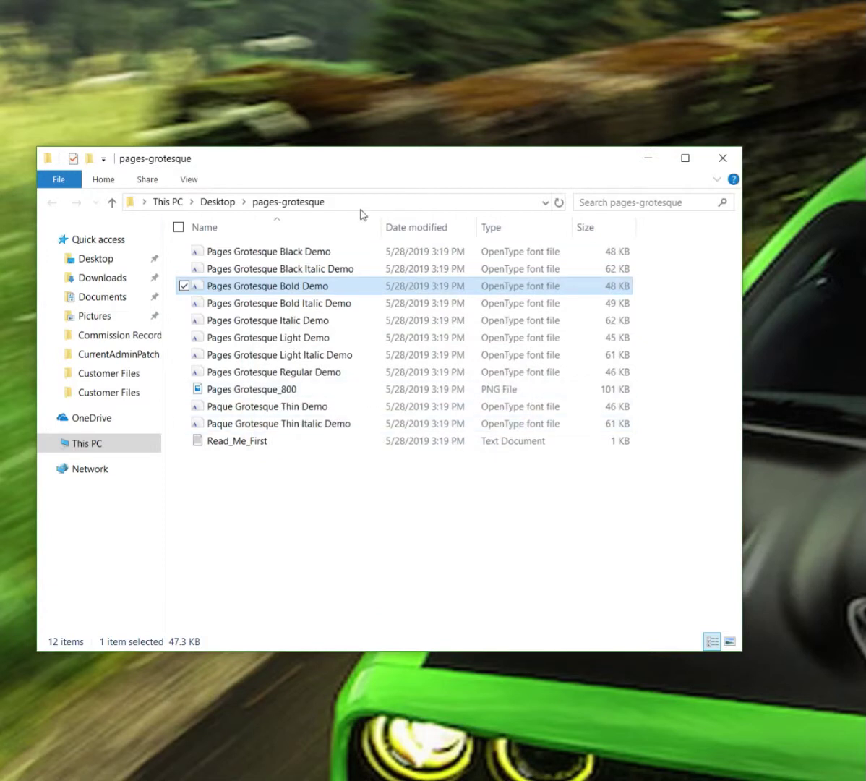
pyautogui.rightClick(313, 269)
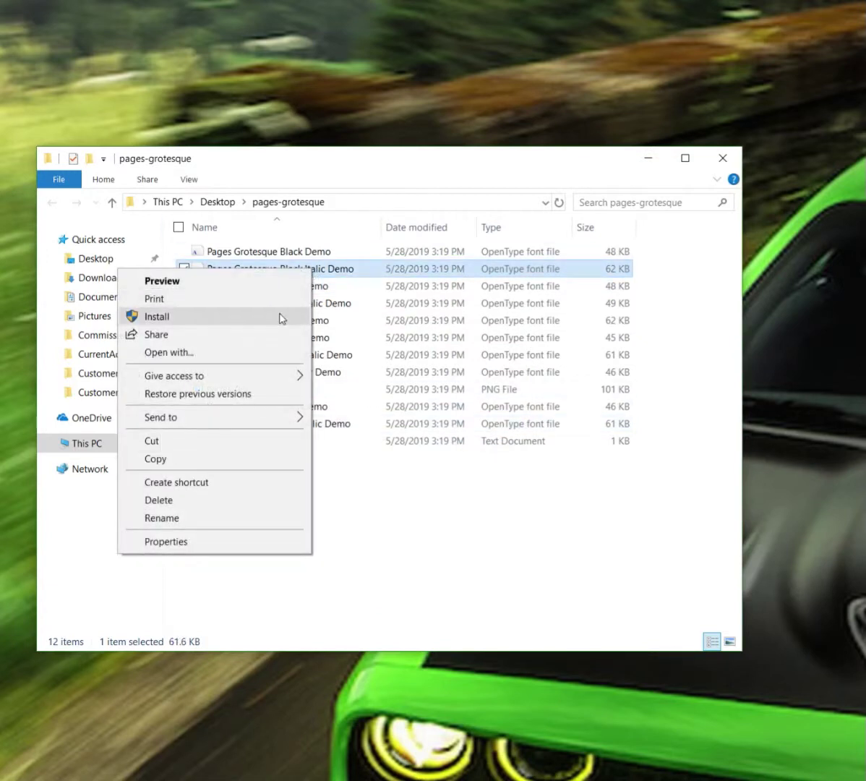
pyautogui.click(281, 316)
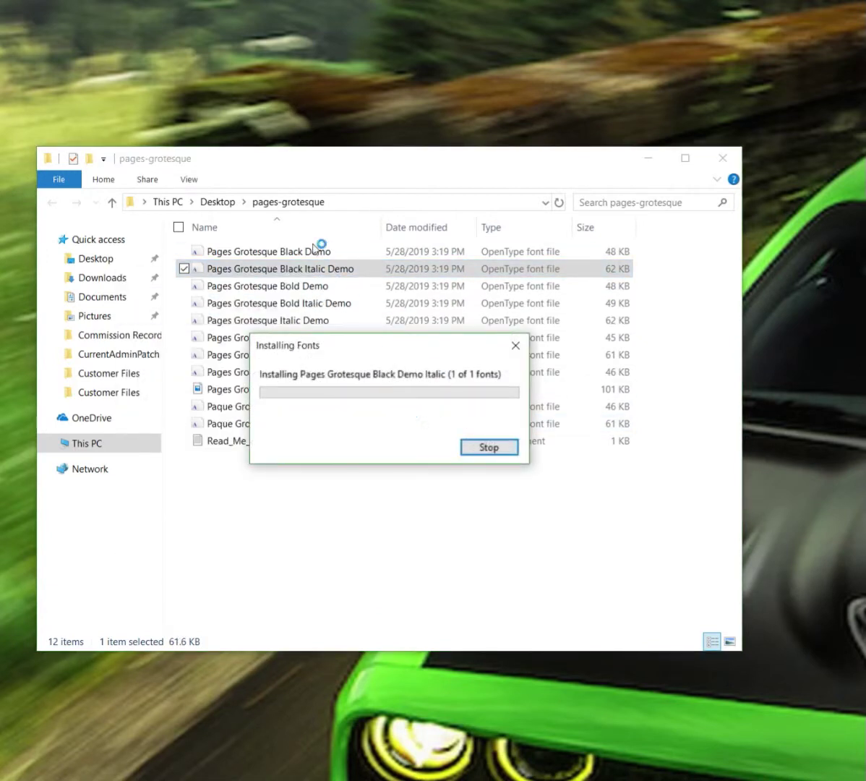
# - Install the Bold Italic Demo and Italic Demo fonts, then close the pages-grotesque folder
pyautogui.rightClick(304, 303)
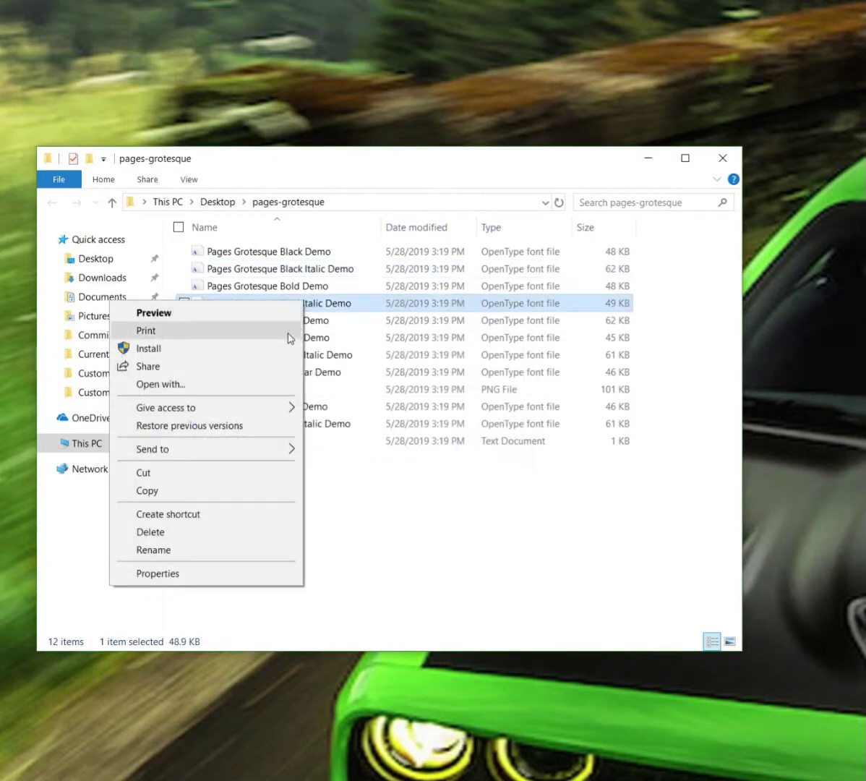
pyautogui.click(275, 351)
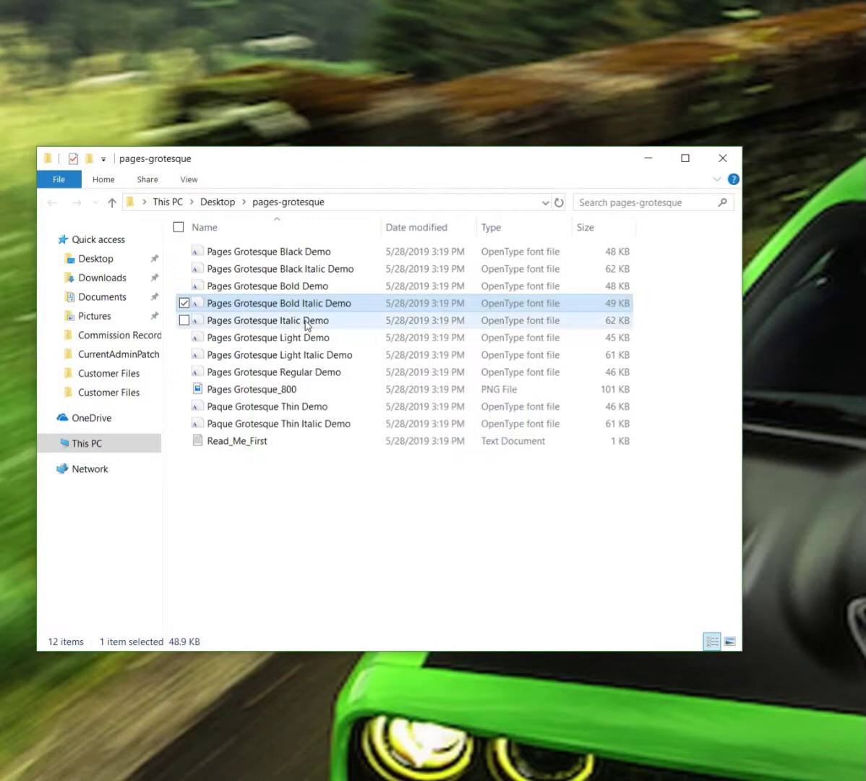
pyautogui.click(306, 323)
pyautogui.rightClick(307, 324)
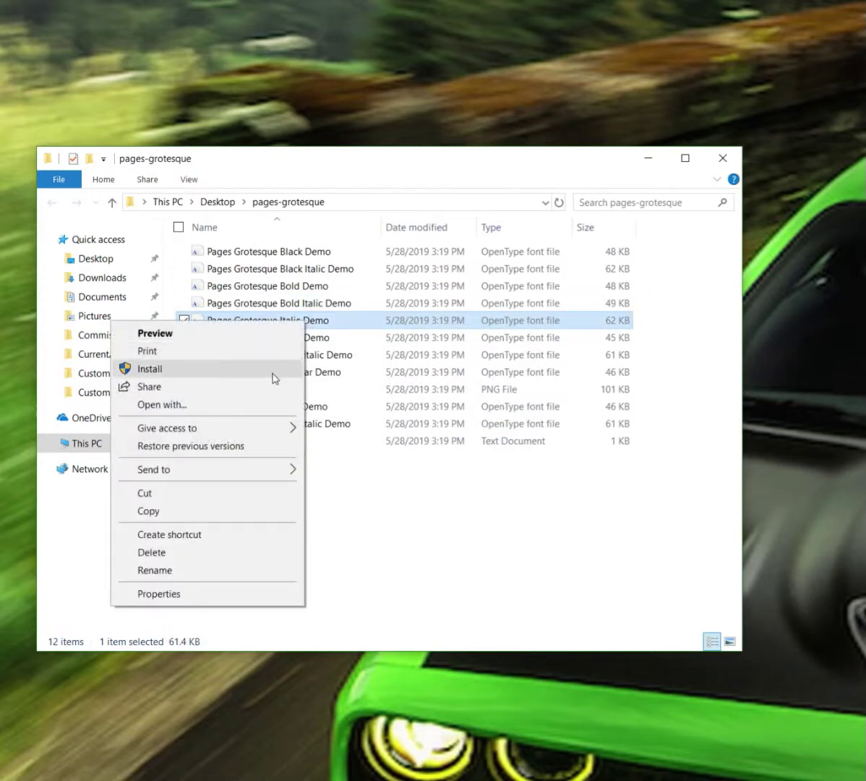
pyautogui.click(275, 373)
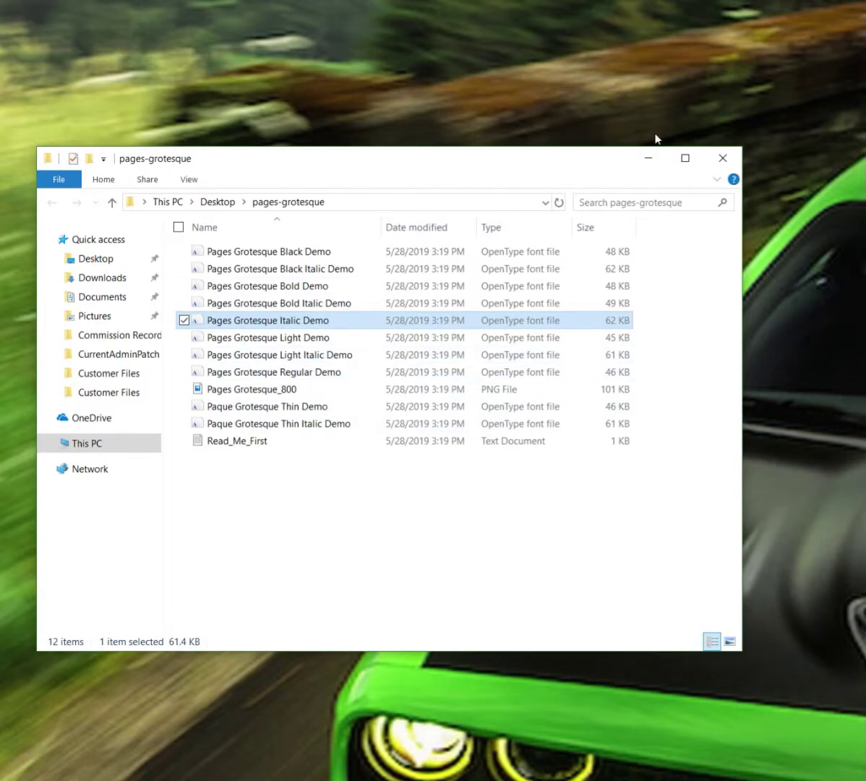
pyautogui.click(723, 153)
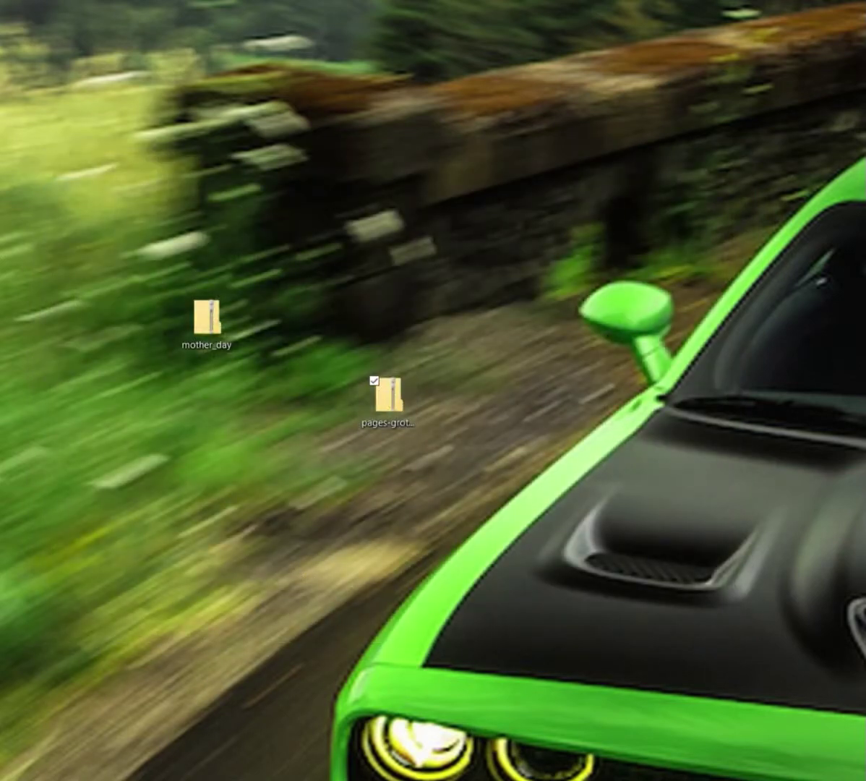
# - Close the Mother Day test design in FilmDesign MAX without saving changes
pyautogui.hotkey('alt', 'Tab')
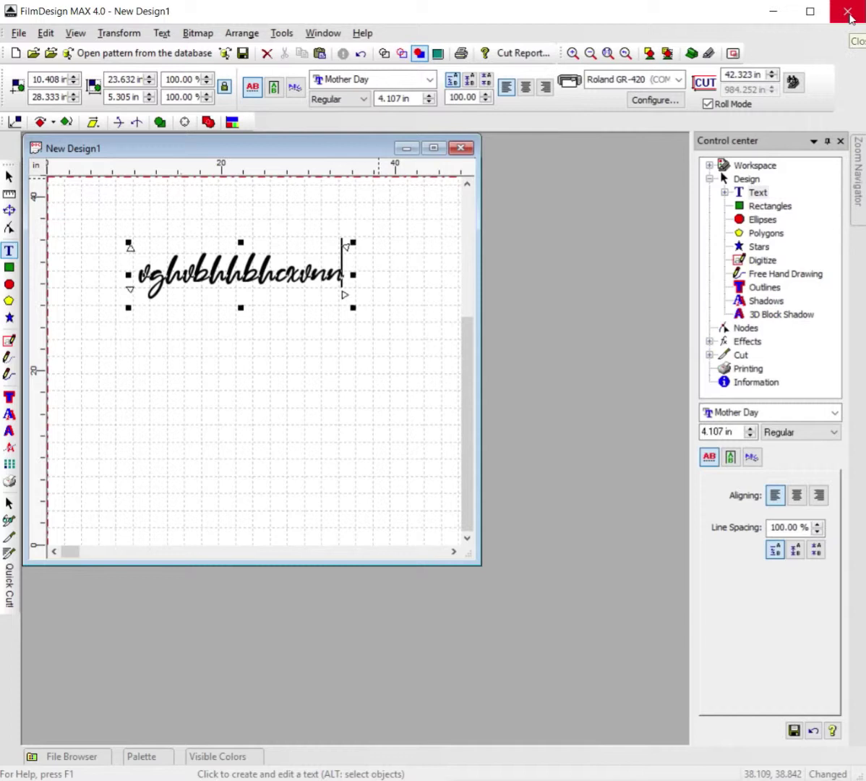
pyautogui.click(849, 13)
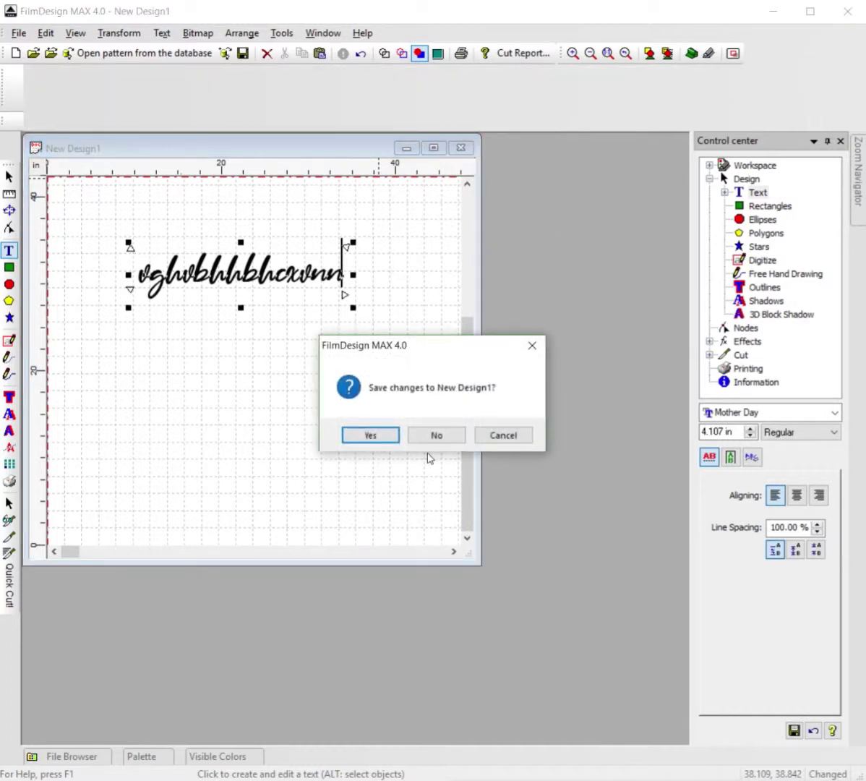
pyautogui.click(432, 436)
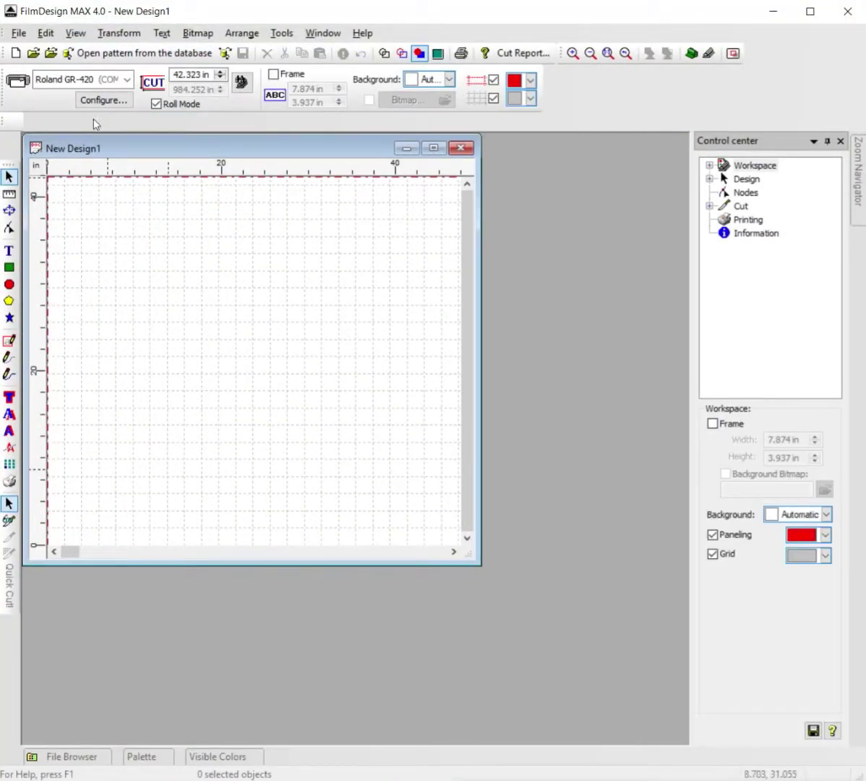
# - Place a text insertion point on the empty canvas and scroll the font list to Pages Grotesque Demo
pyautogui.click(8, 251)
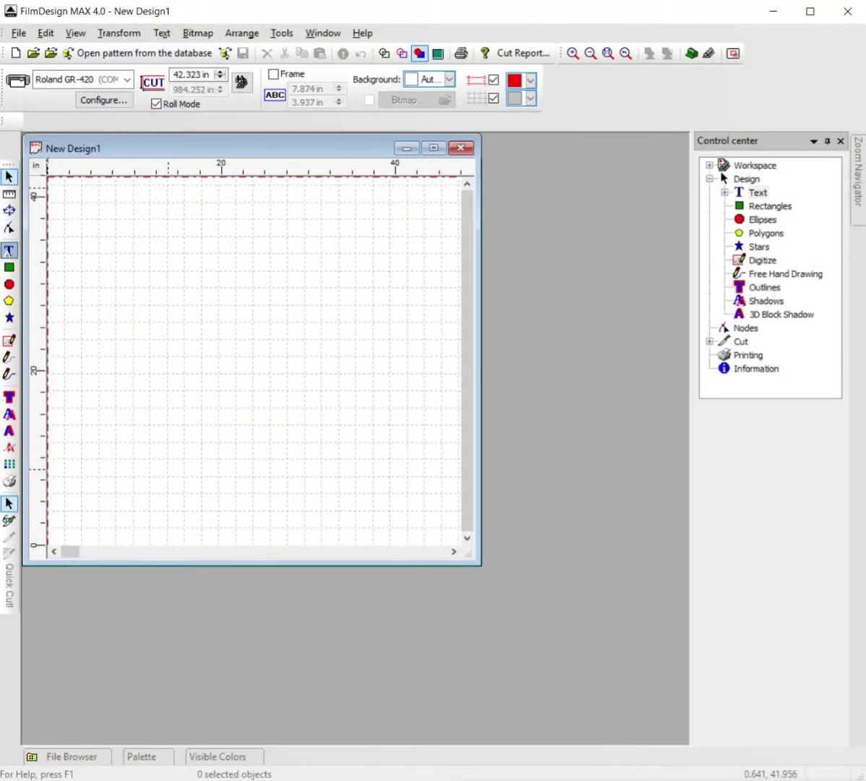
pyautogui.click(167, 311)
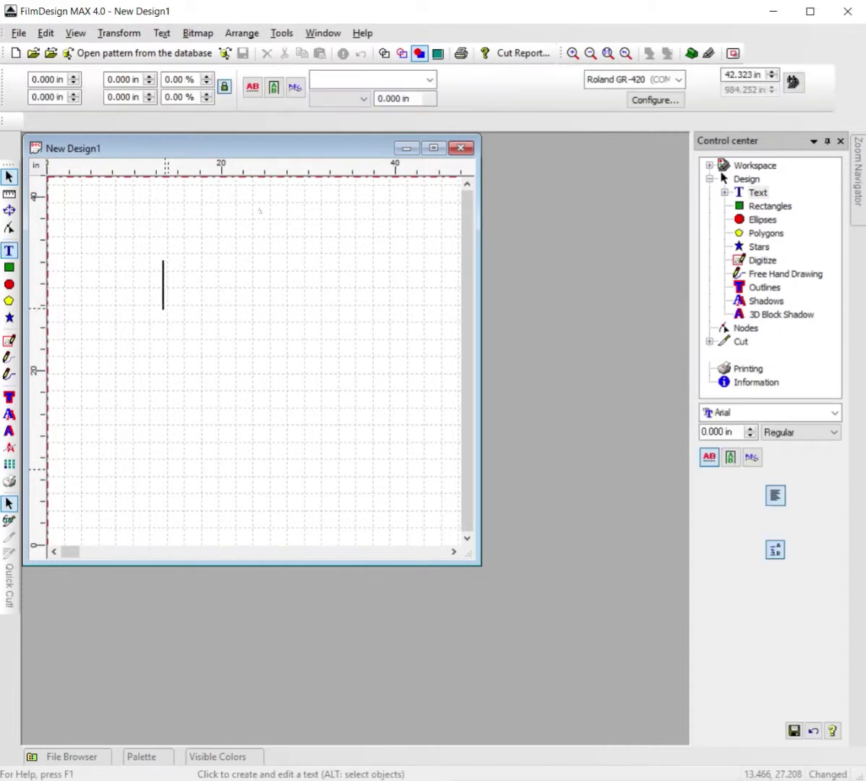
pyautogui.click(430, 79)
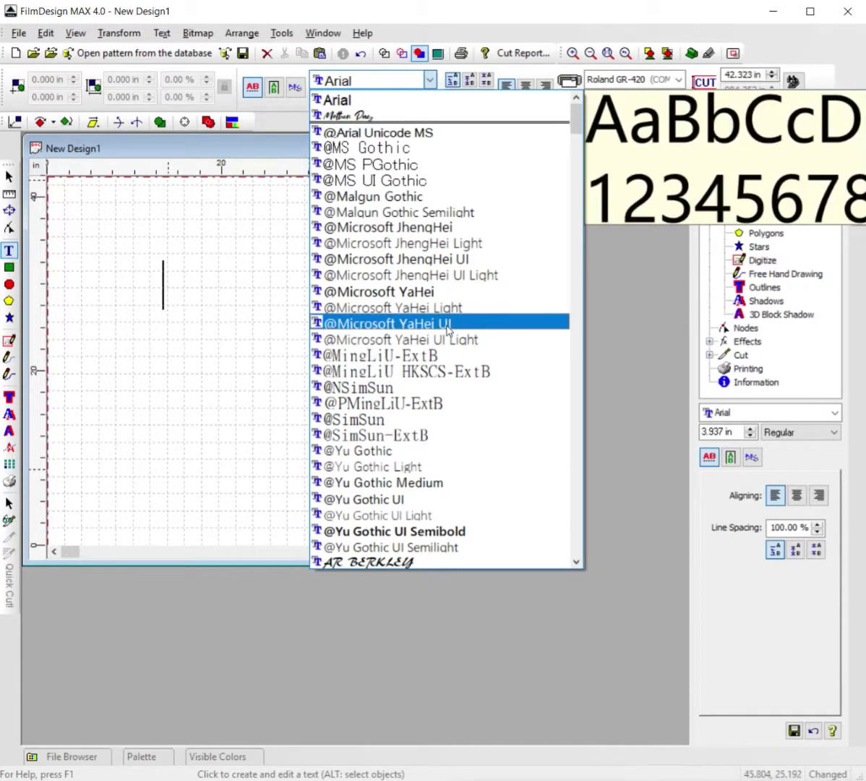
pyautogui.scroll(-12, 488, 352)
pyautogui.scroll(-20, 489, 352)
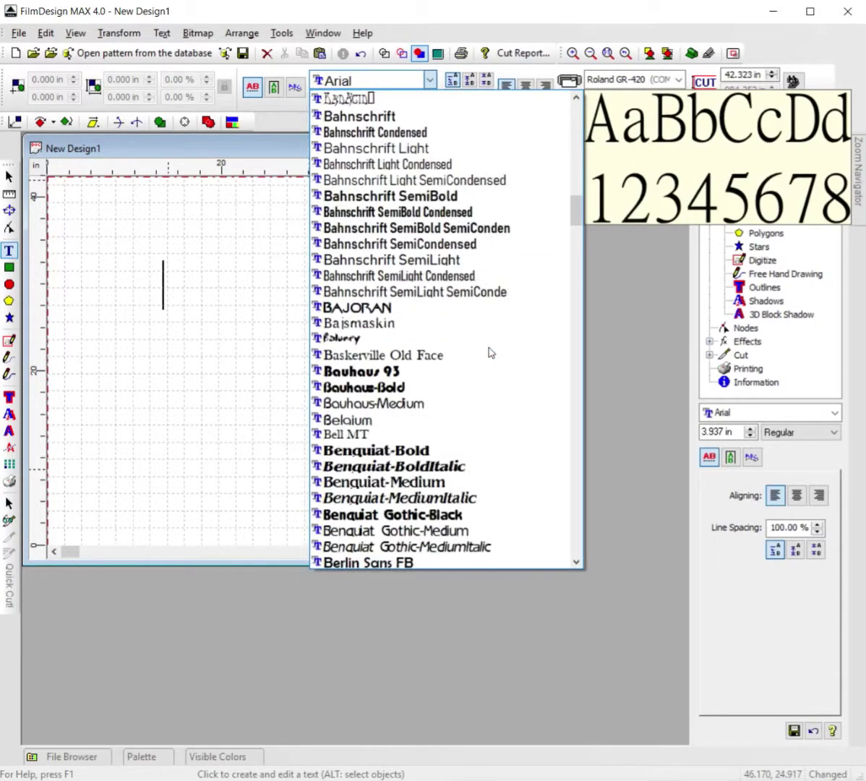
pyautogui.scroll(-20, 500, 324)
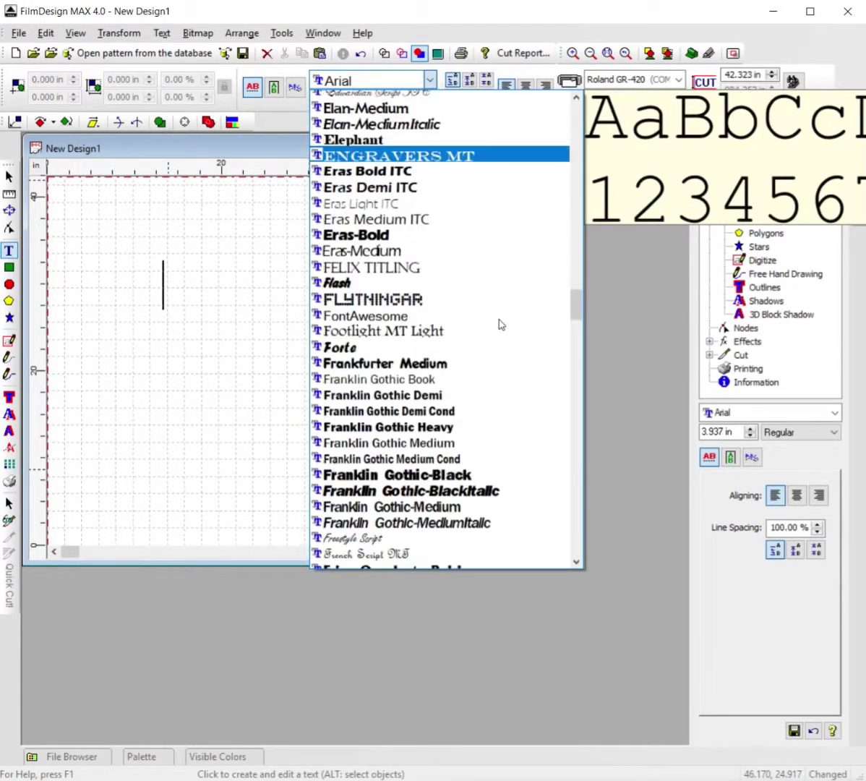
pyautogui.moveTo(576, 336); pyautogui.dragTo(549, 460)
pyautogui.scroll(3, 389, 292)
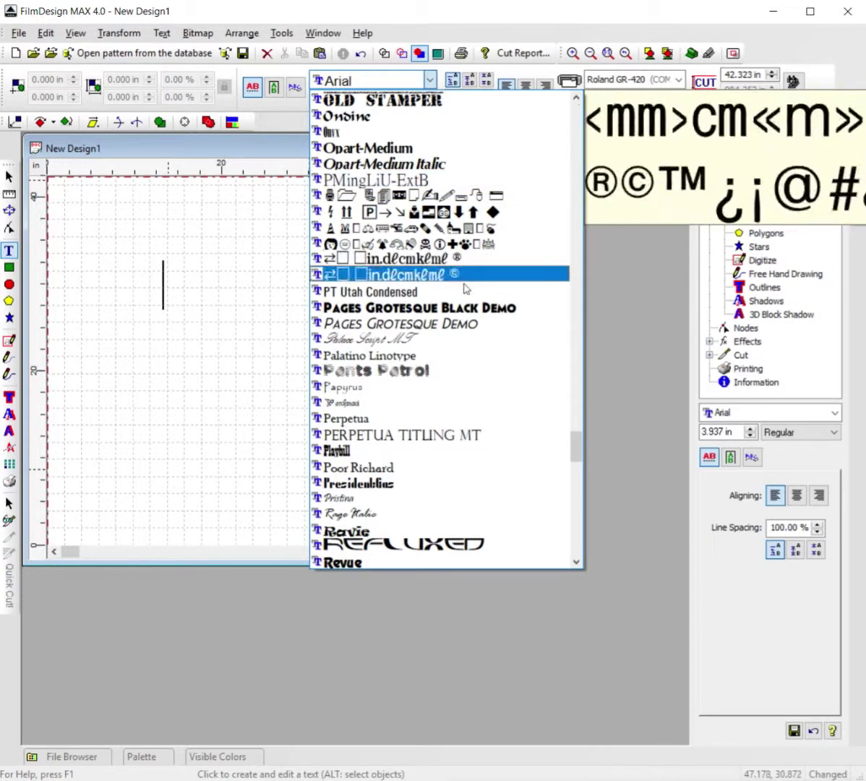
# - Choose the Pages Grotesque Demo font and type the sample text ESTXJK
pyautogui.click(434, 323)
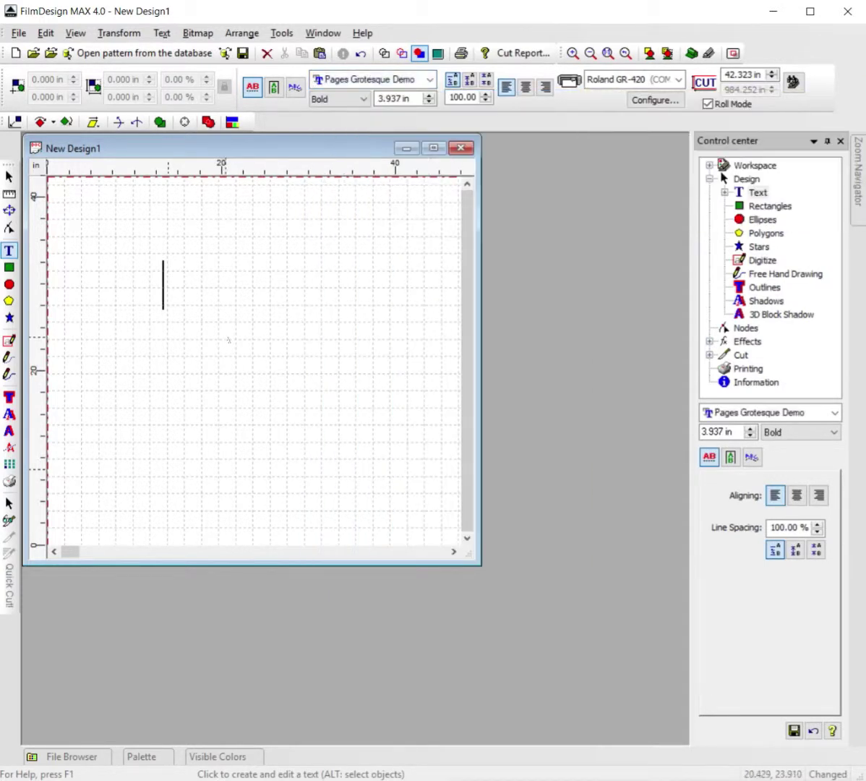
pyautogui.write('ESTXJK')
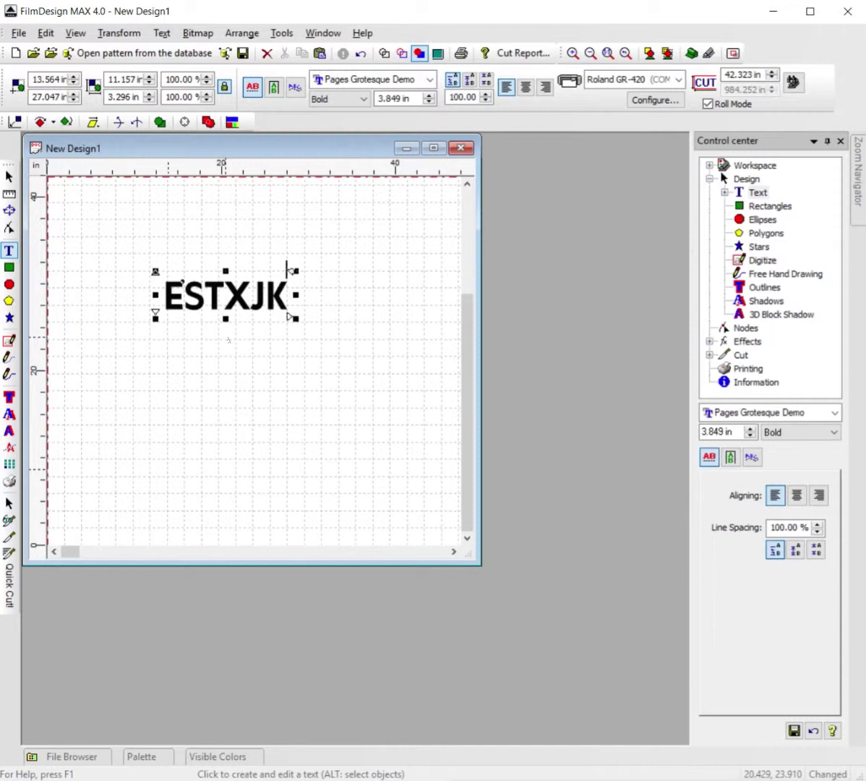